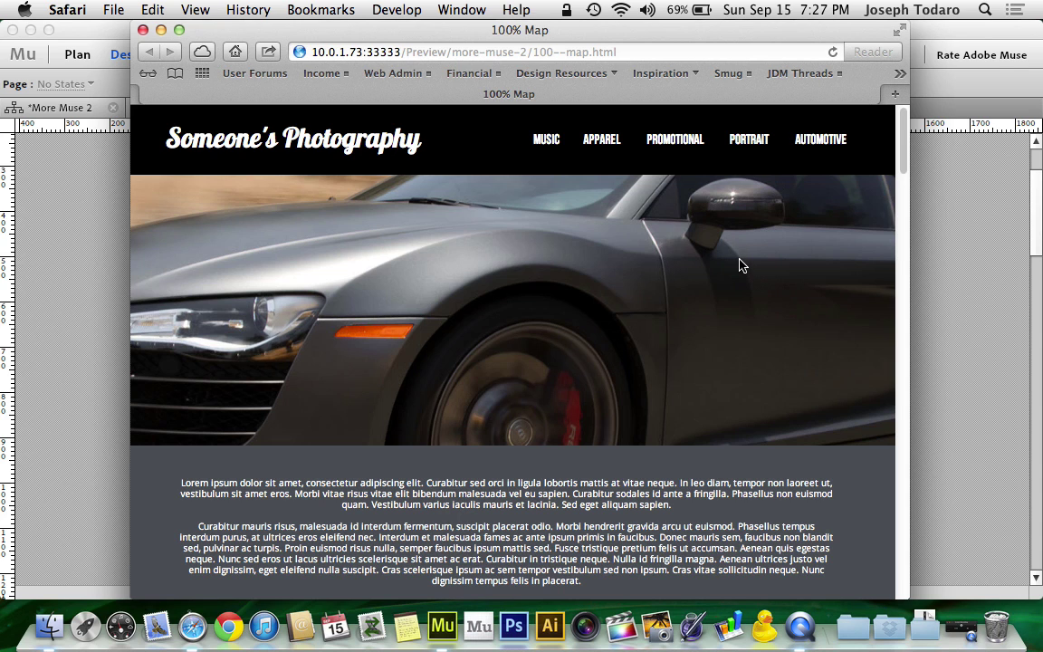
# Step: Scroll the Safari preview down to the New York map and widen the browser window
pyautogui.scroll(-8, 741, 262)
pyautogui.scroll(-5, 741, 263)
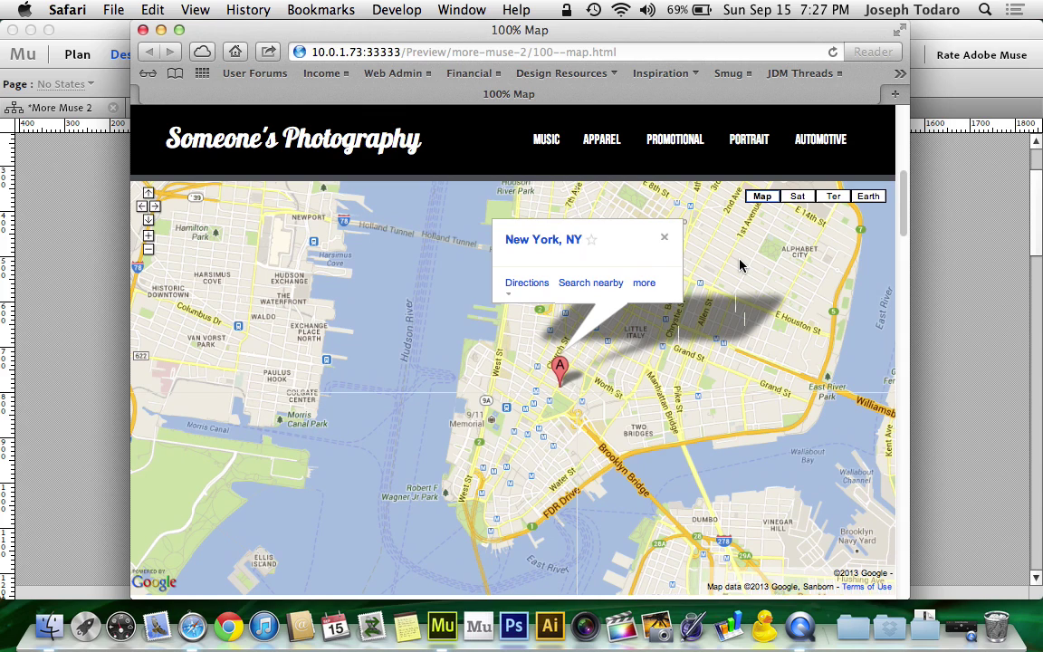
pyautogui.scroll(-1, 741, 263)
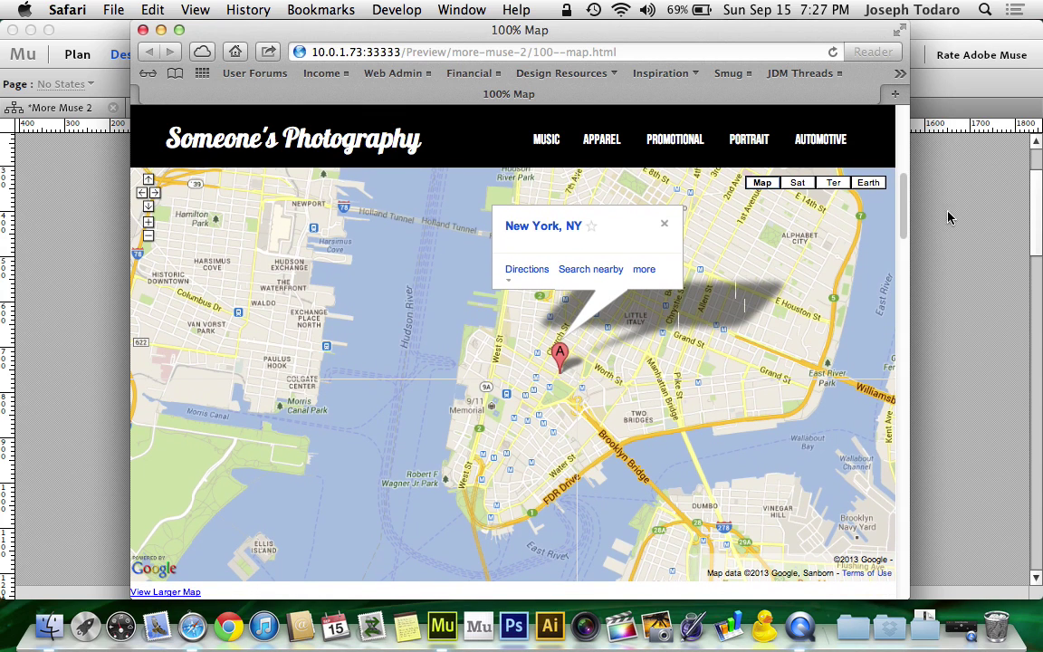
pyautogui.moveTo(911, 235); pyautogui.dragTo(951, 252)
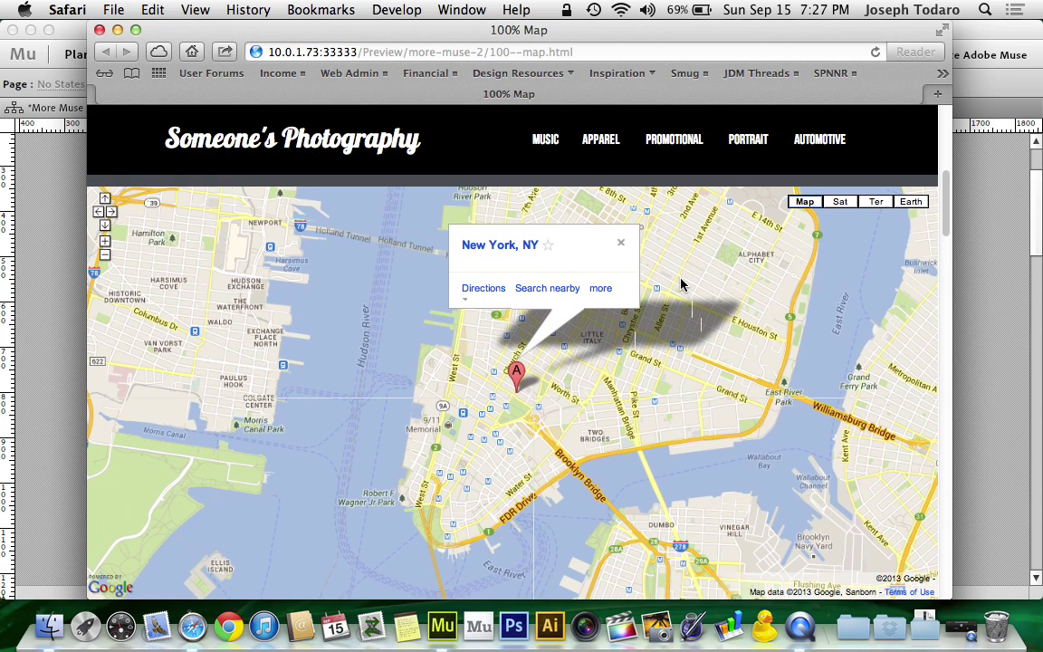
# Step: Scroll through the previewed map page again, then select the page address
pyautogui.scroll(-10, 681, 284)
pyautogui.scroll(10, 681, 284)
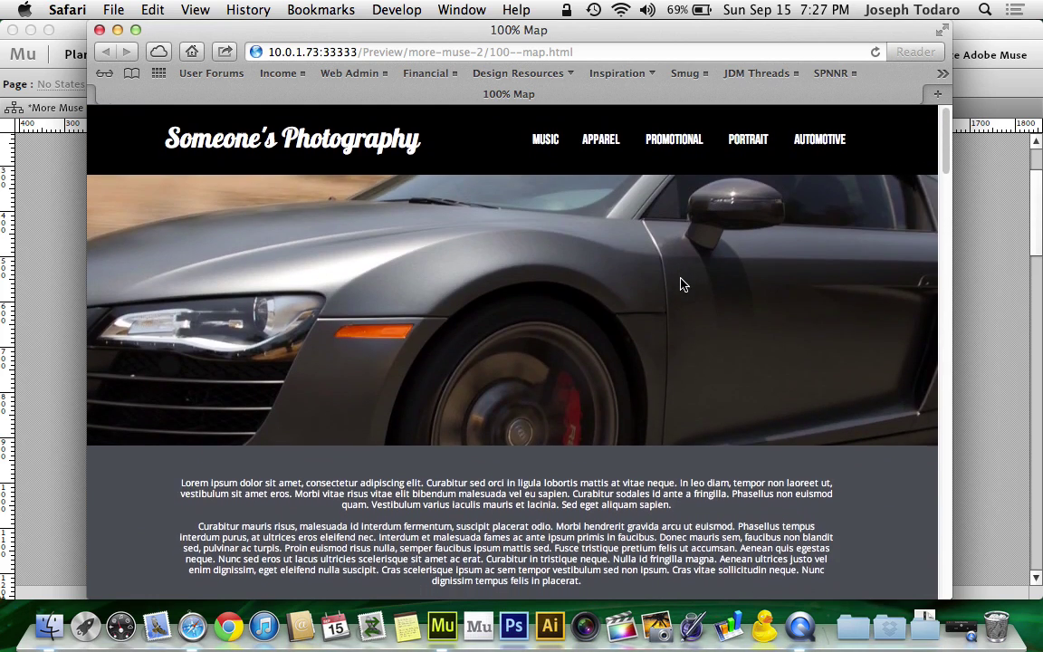
pyautogui.scroll(-5, 681, 285)
pyautogui.scroll(-1, 681, 284)
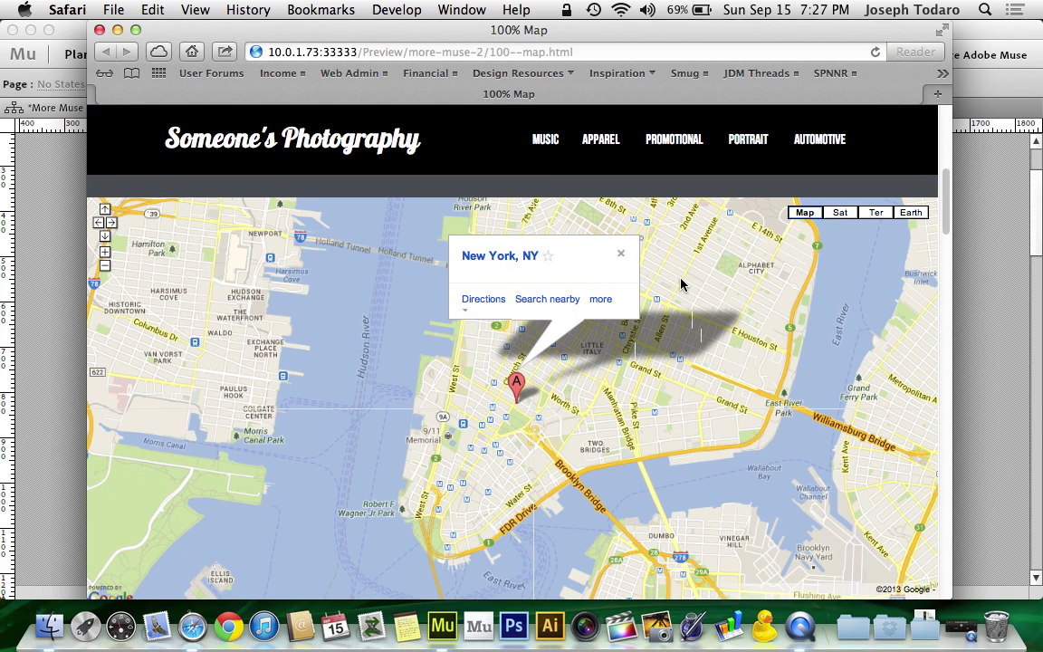
pyautogui.scroll(5, 681, 285)
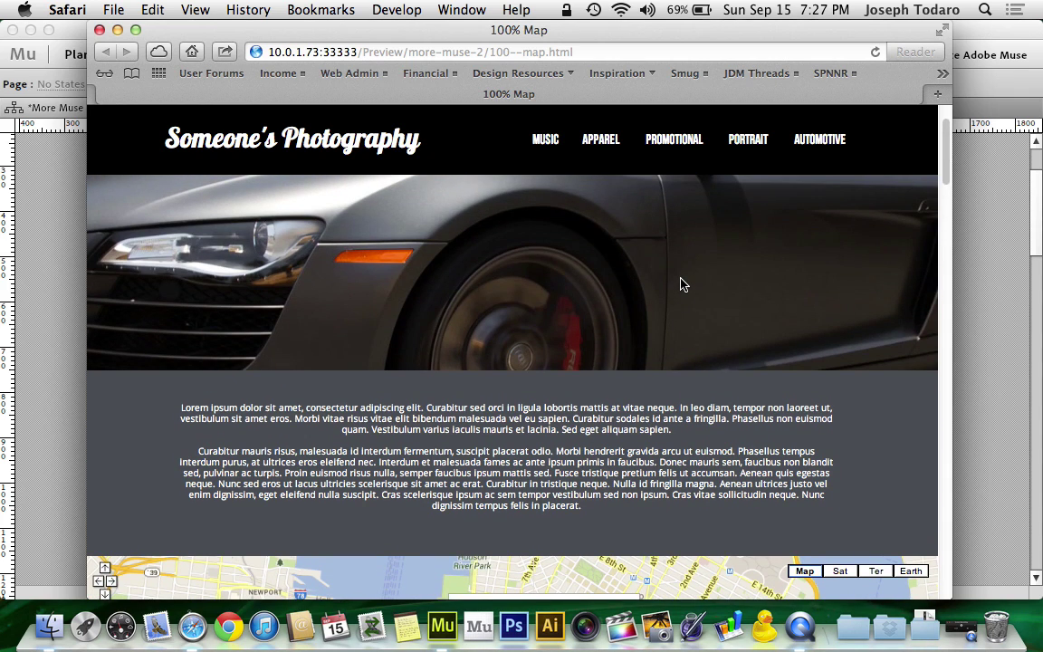
pyautogui.scroll(-5, 681, 284)
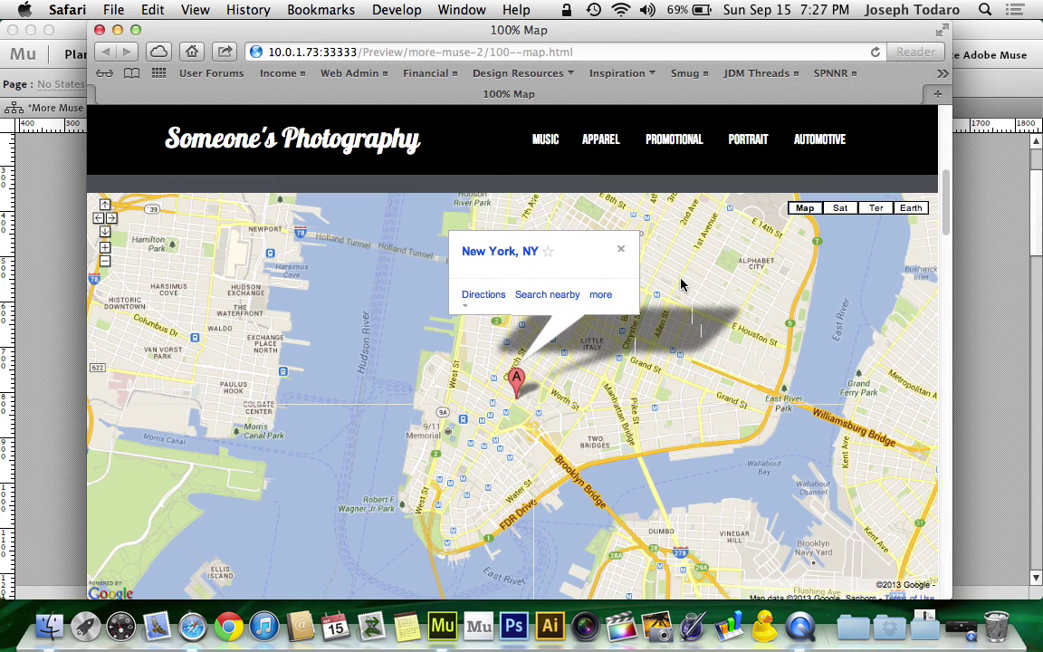
pyautogui.scroll(-1, 681, 285)
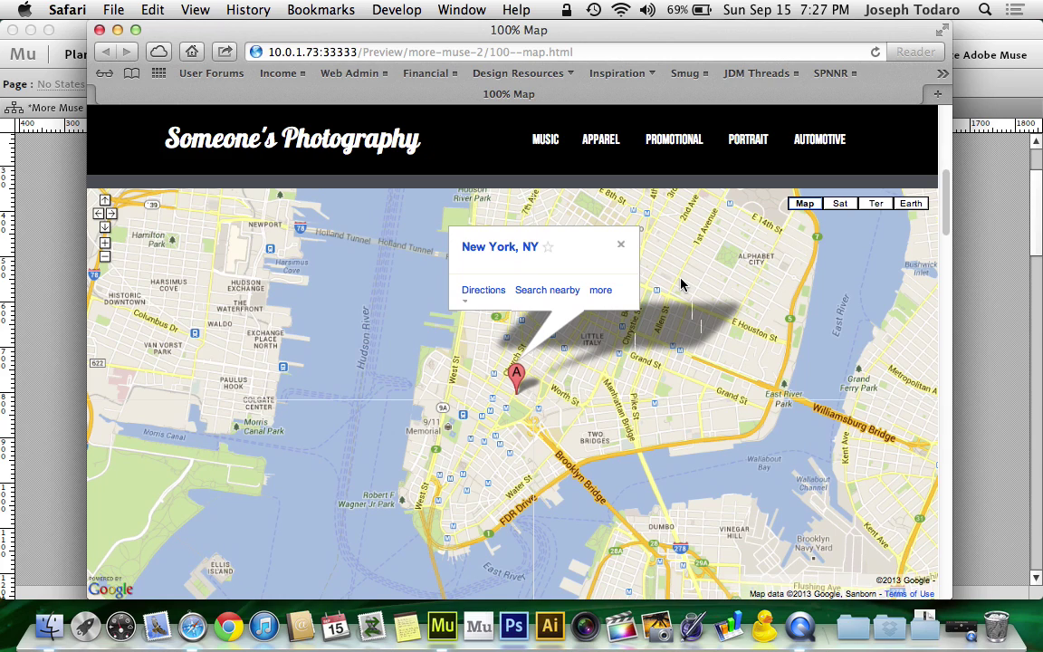
pyautogui.click(492, 52)
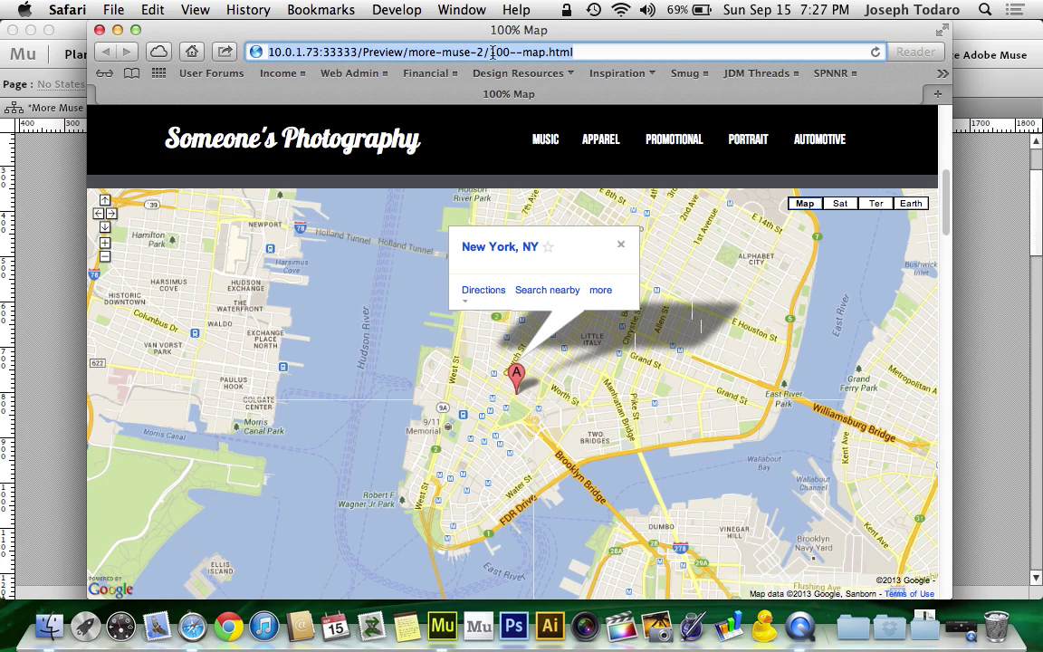
# Step: Search for nyc and open the New York result as a full map
pyautogui.write('nyc')
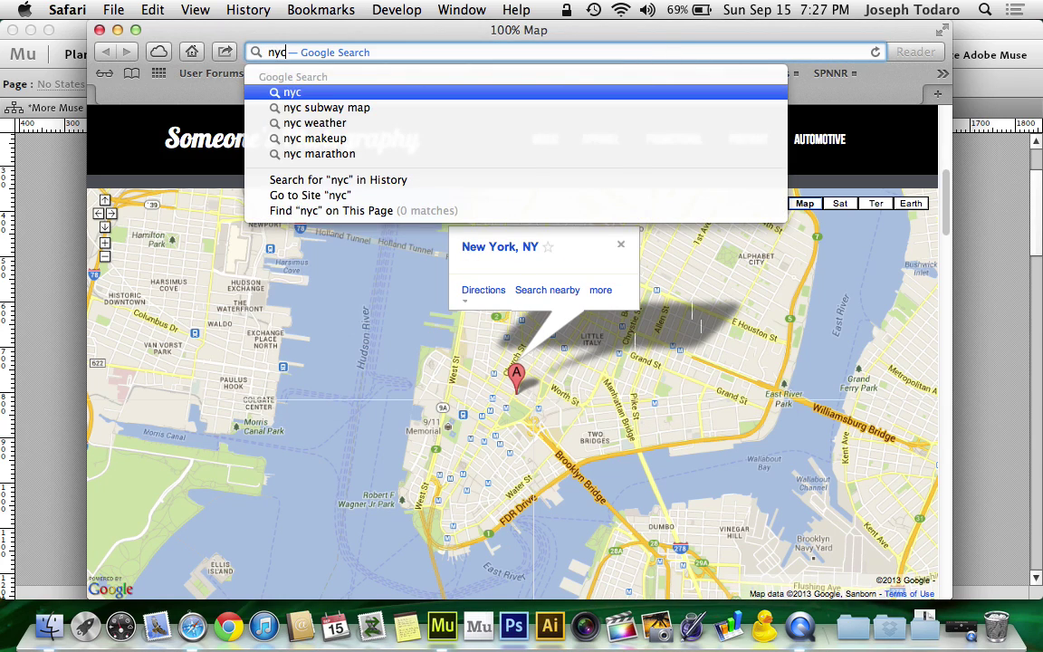
pyautogui.press('Return')
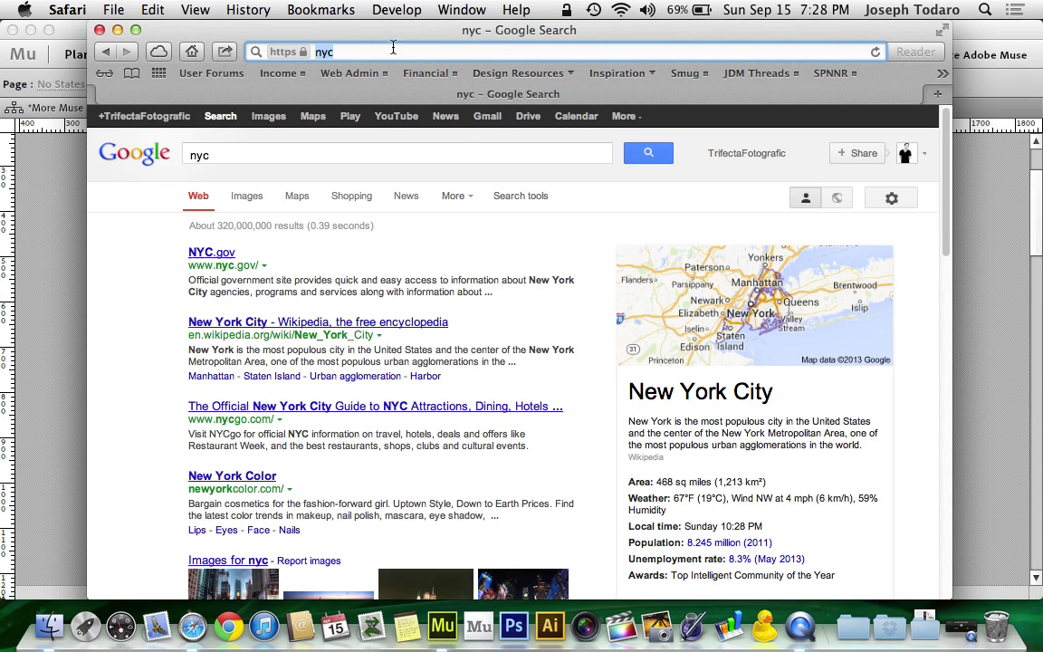
pyautogui.click(674, 319)
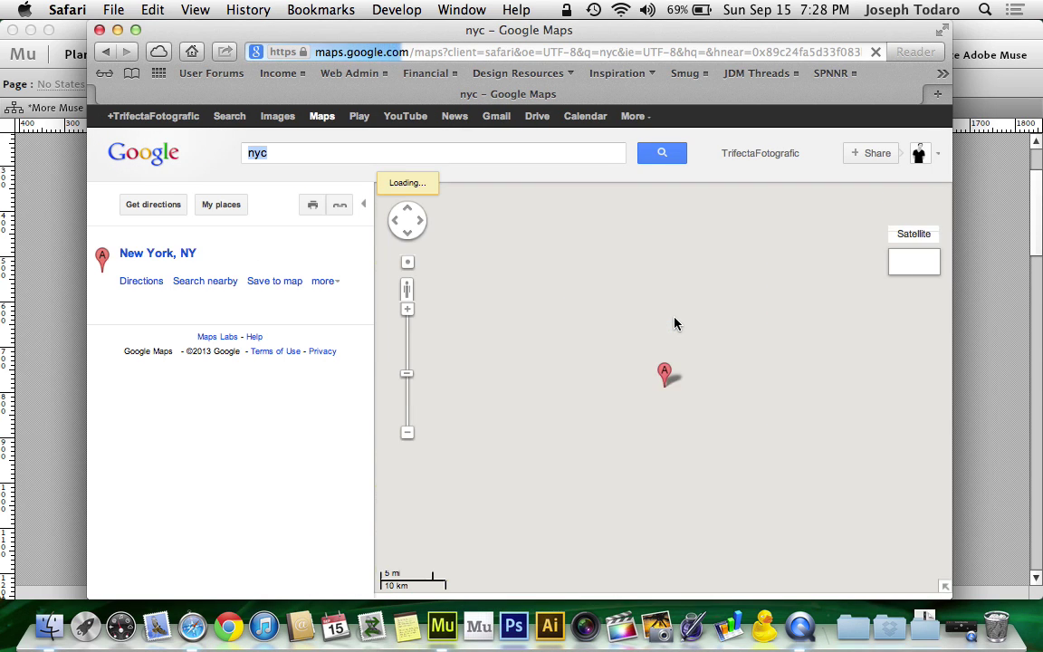
# Step: Zoom and pan the map onto Lower Manhattan, then bring up its link and embed panel
pyautogui.doubleClick(679, 399)
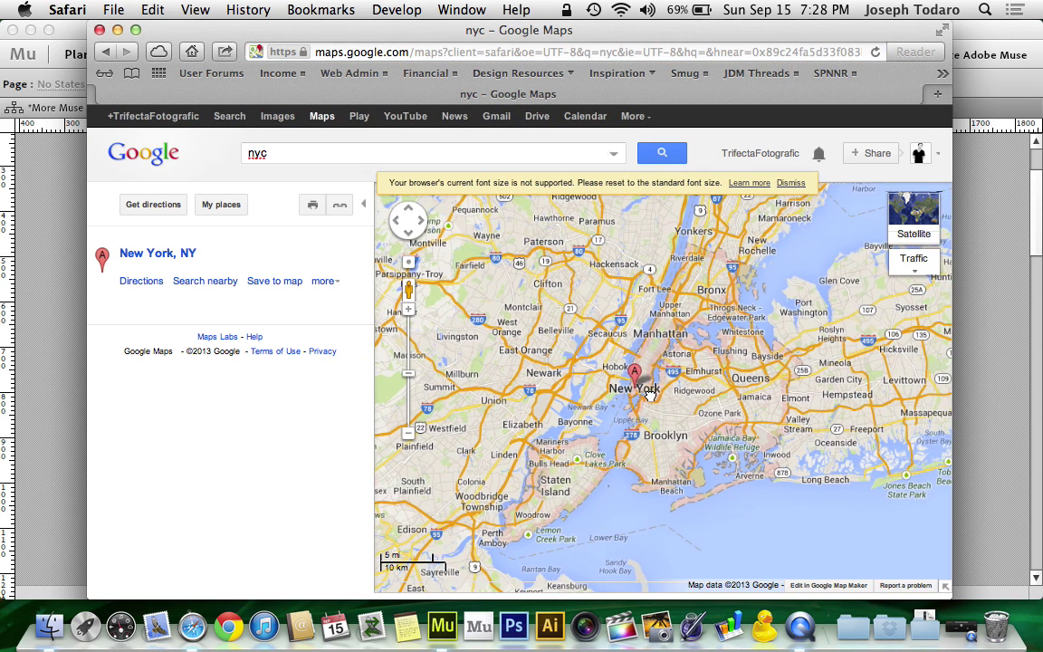
pyautogui.scroll(3, 628, 403)
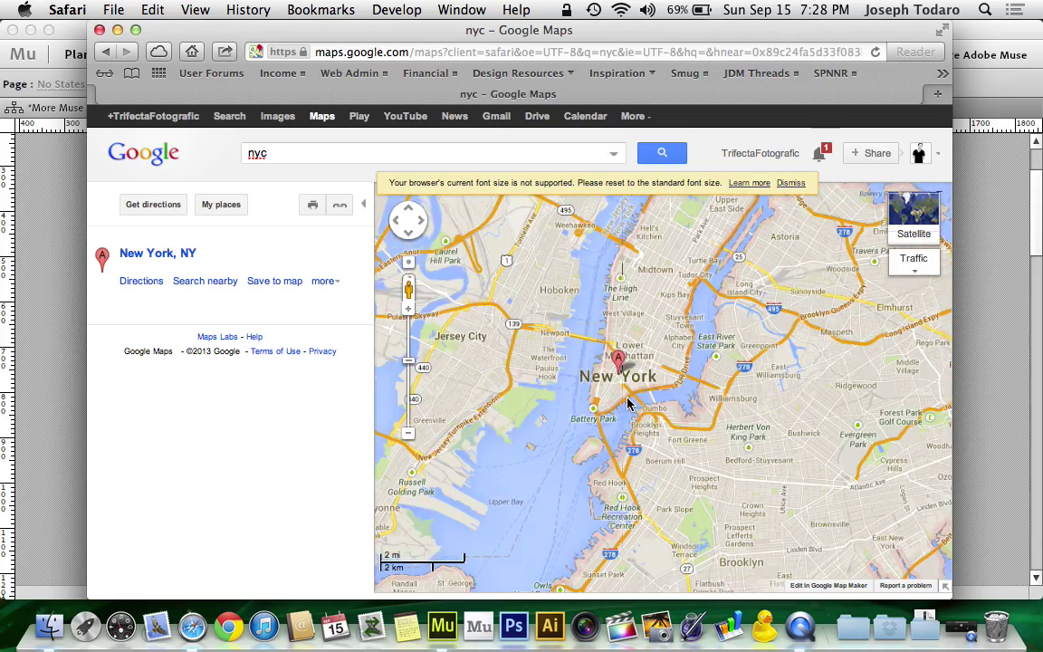
pyautogui.scroll(1, 613, 369)
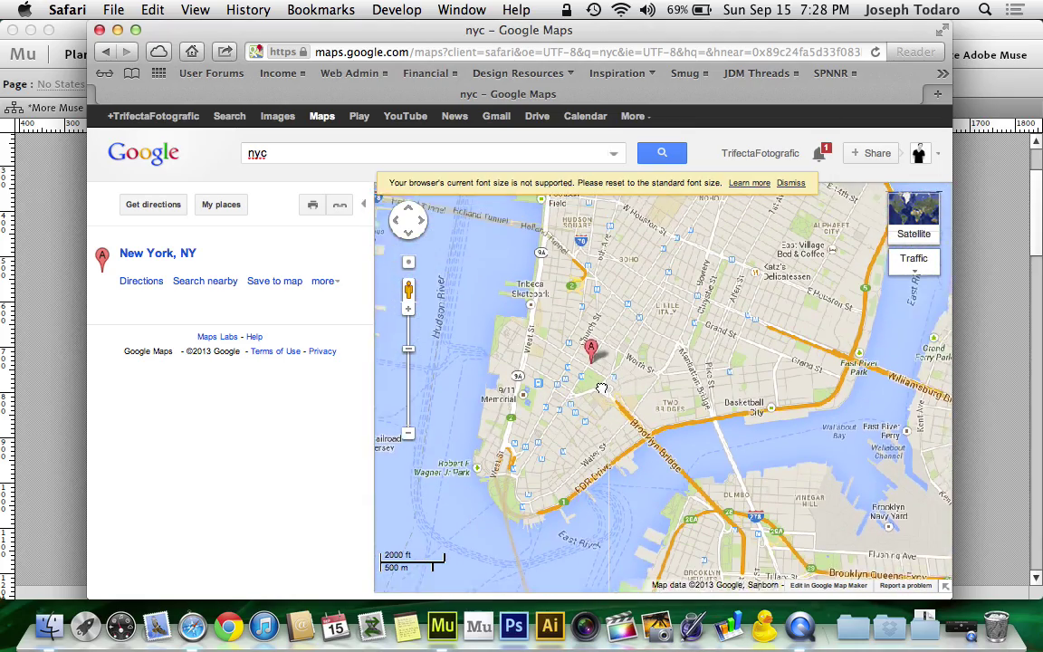
pyautogui.moveTo(613, 369); pyautogui.dragTo(663, 386)
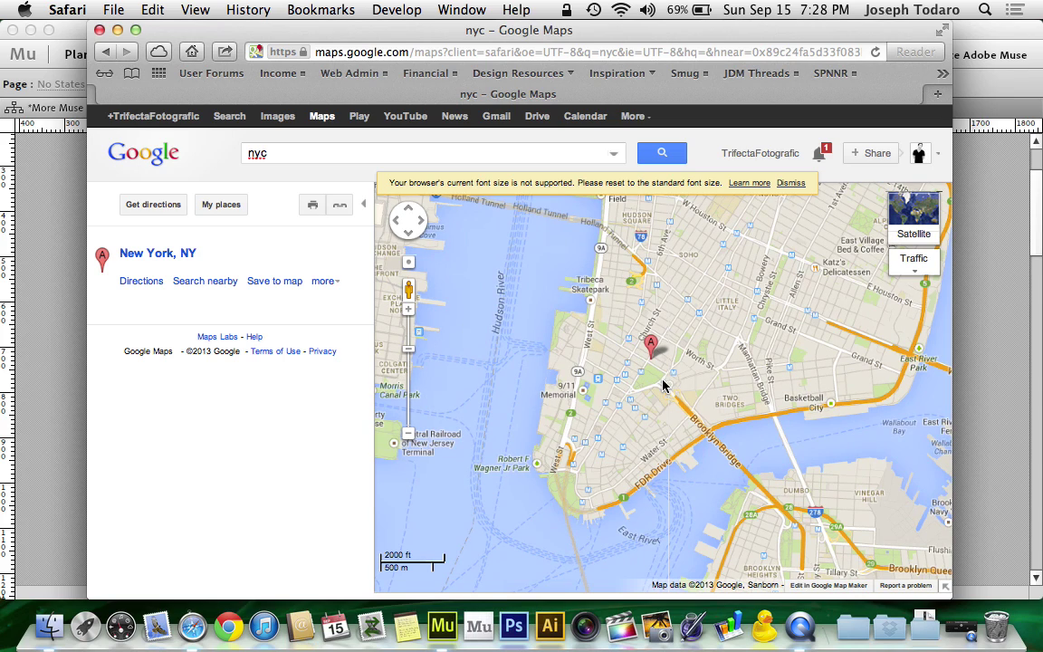
pyautogui.click(341, 211)
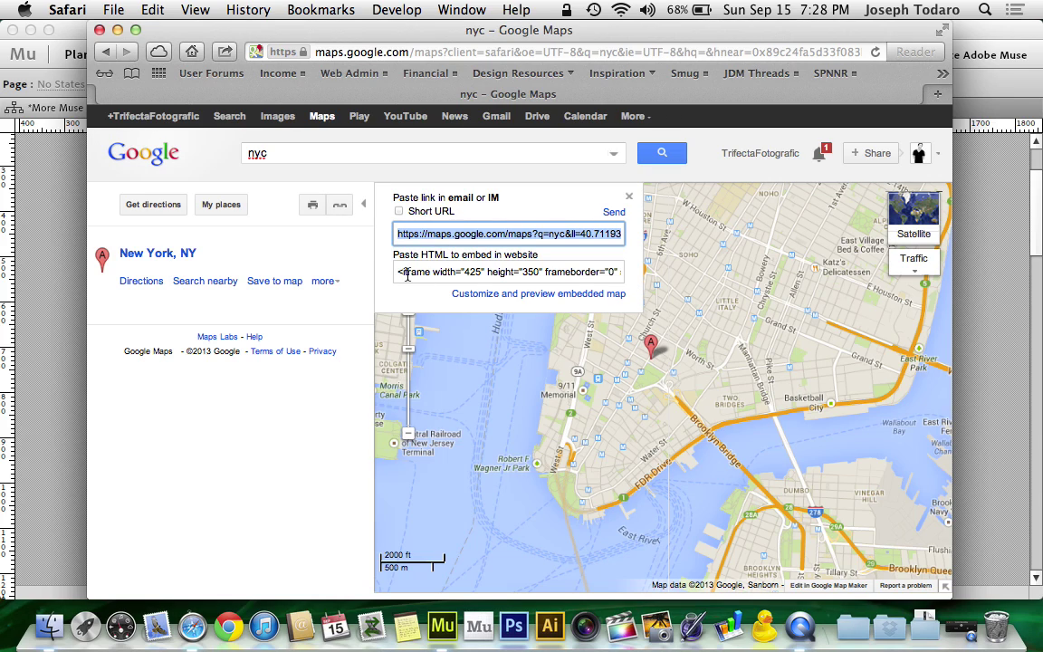
# Step: Select the map's iframe embed code and switch back to the Muse site design
pyautogui.click(472, 268)
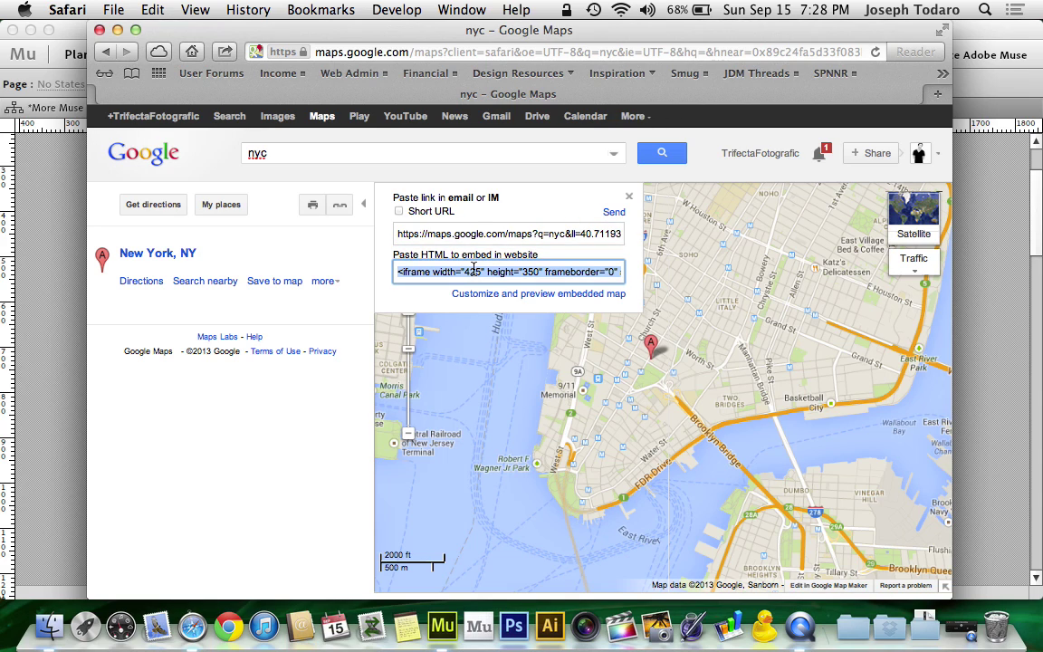
pyautogui.click(61, 182)
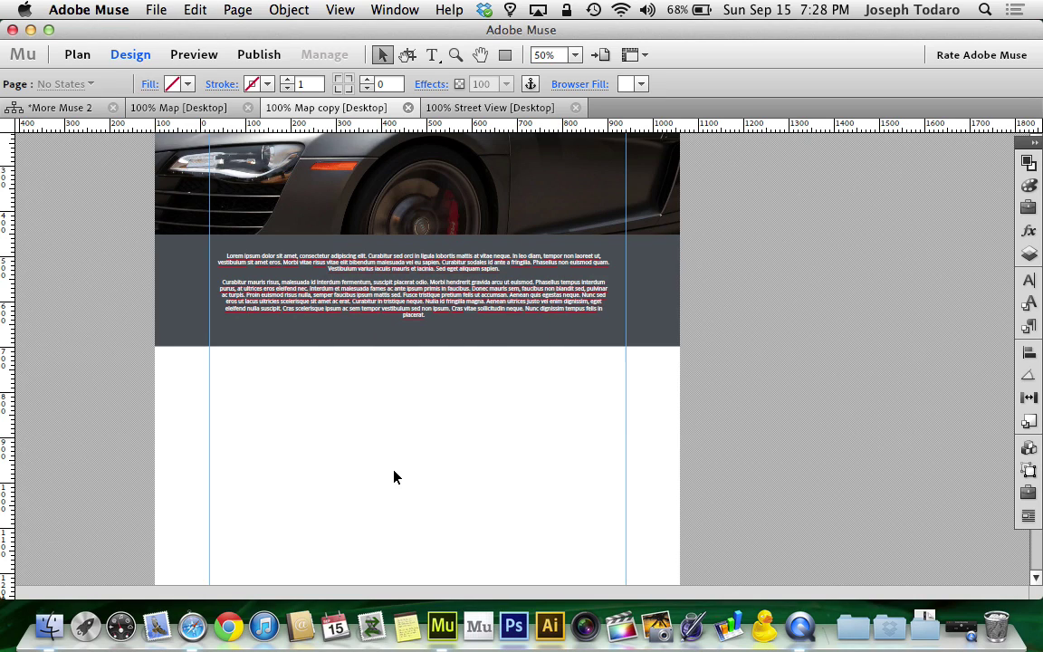
# Step: Paste the map embed code as an HTML item and zoom the page to 75%
pyautogui.press('super+v')
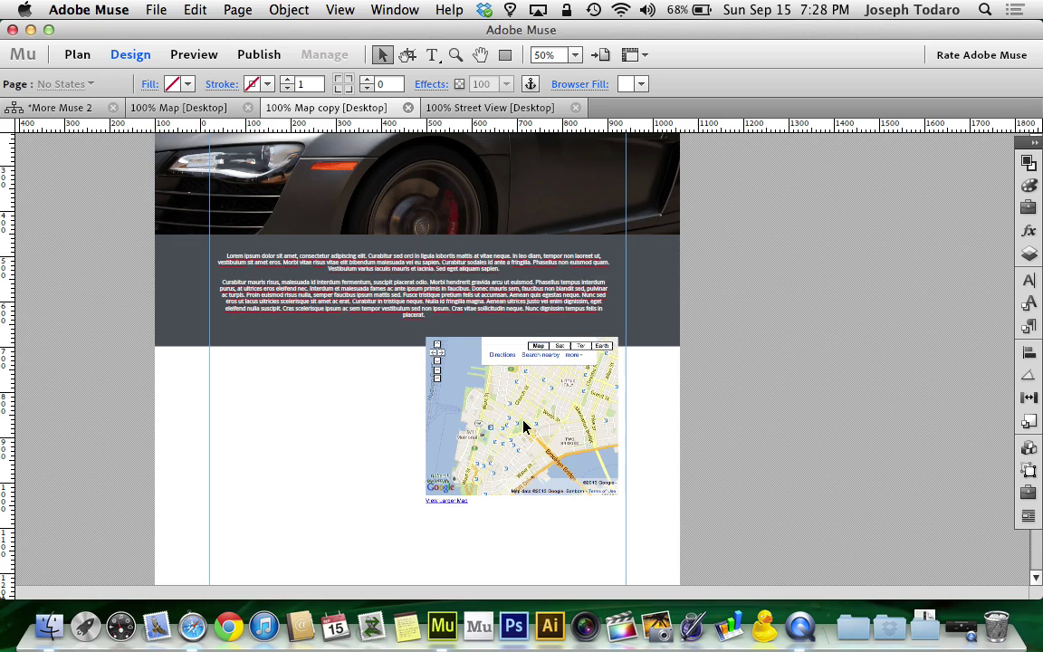
pyautogui.scroll(-1, 523, 426)
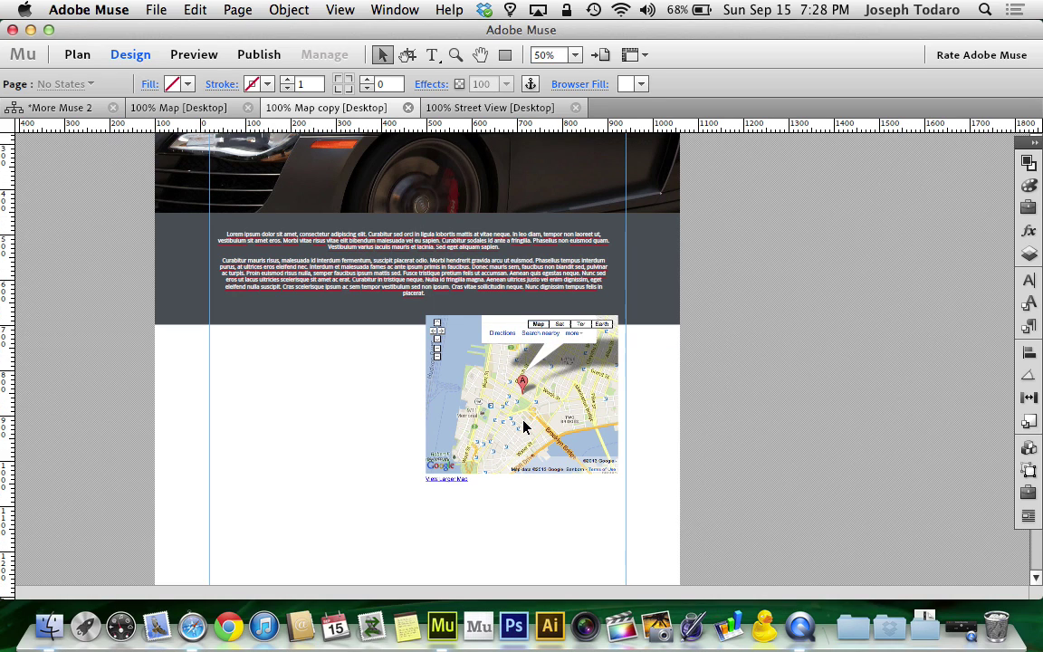
pyautogui.press('super+equal')
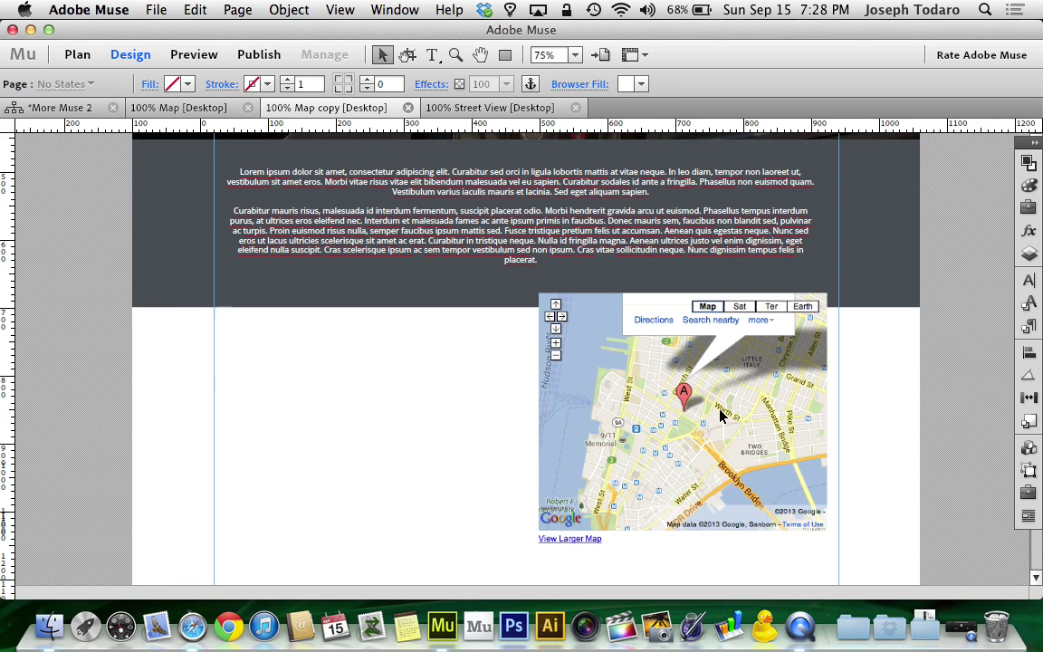
pyautogui.scroll(-1, 696, 402)
# Step: Align the map with the page's left edge, stretch it to 1160 px wide, and preview
pyautogui.moveTo(693, 395); pyautogui.dragTo(535, 429)
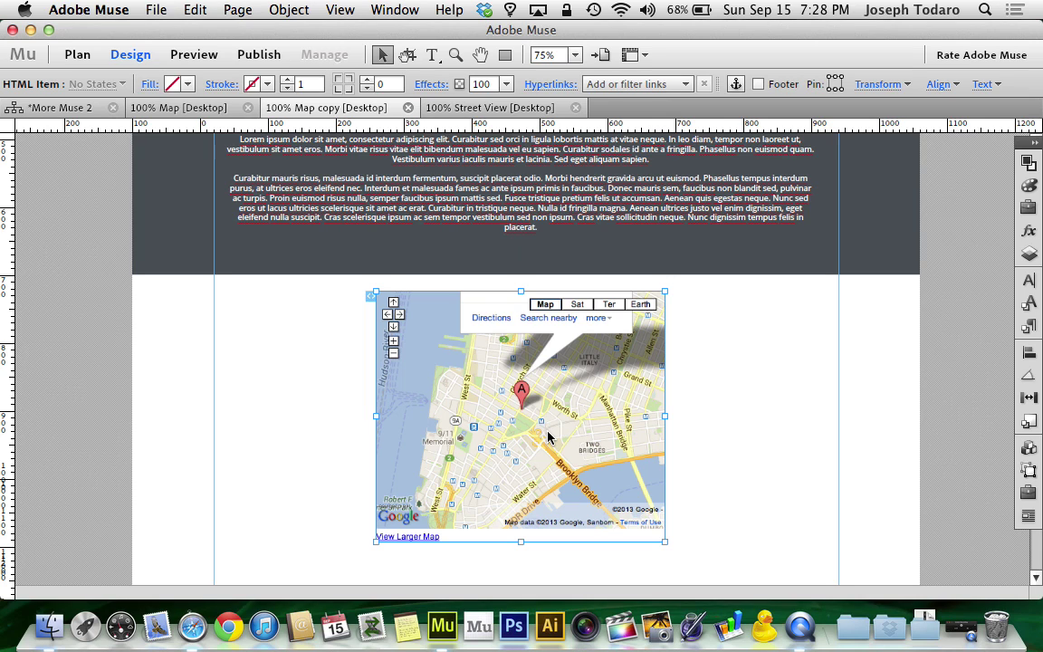
pyautogui.moveTo(548, 438); pyautogui.dragTo(305, 425)
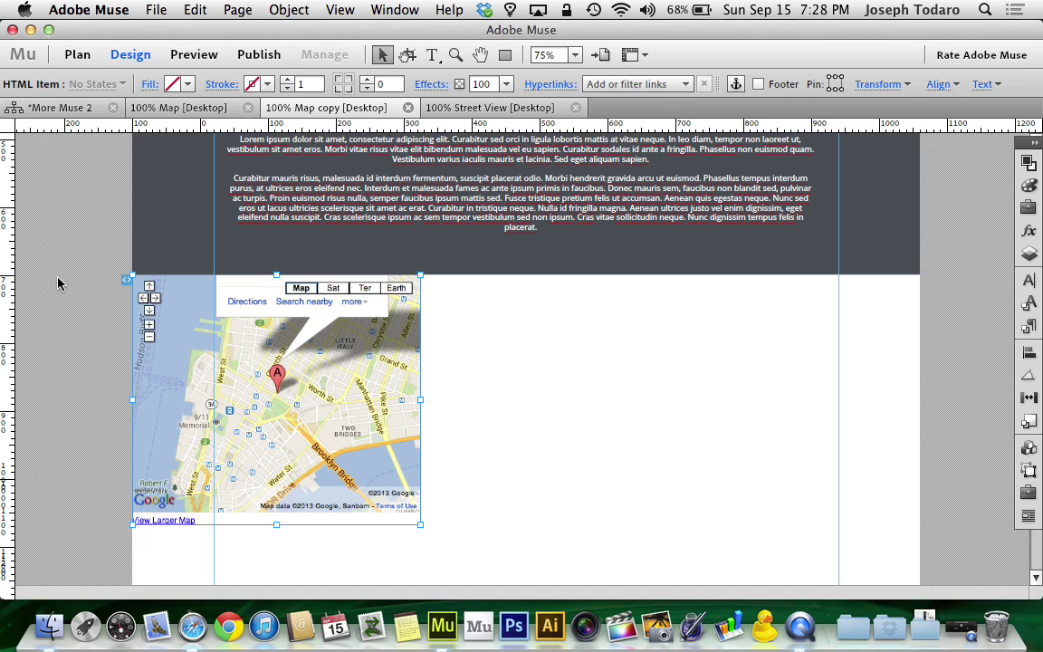
pyautogui.moveTo(136, 322); pyautogui.dragTo(152, 350)
pyautogui.moveTo(421, 401); pyautogui.dragTo(917, 418)
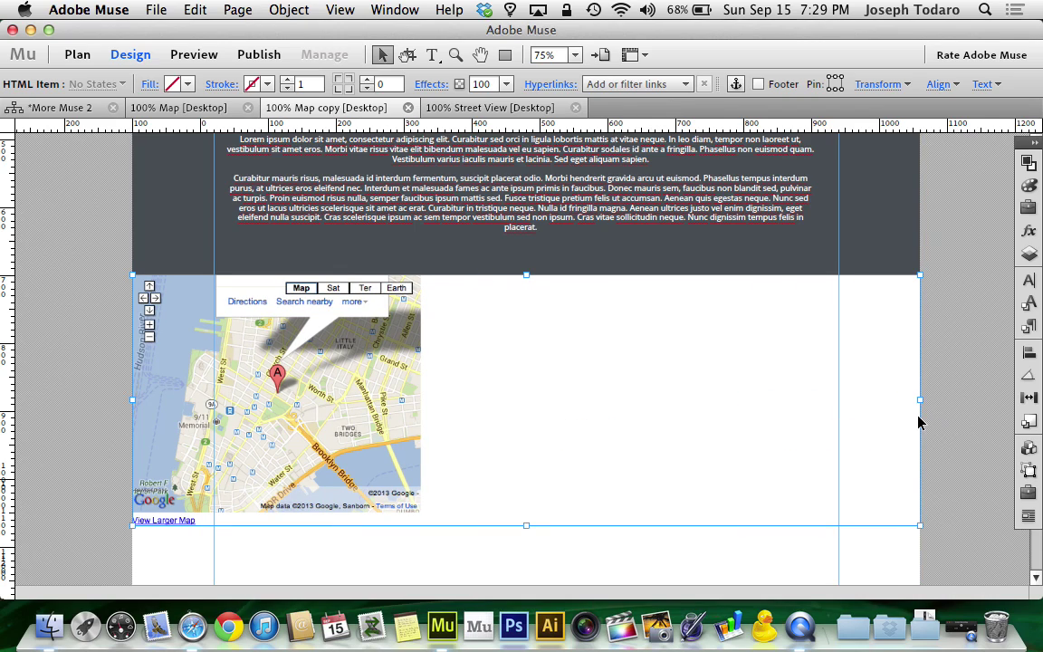
pyautogui.click(110, 359)
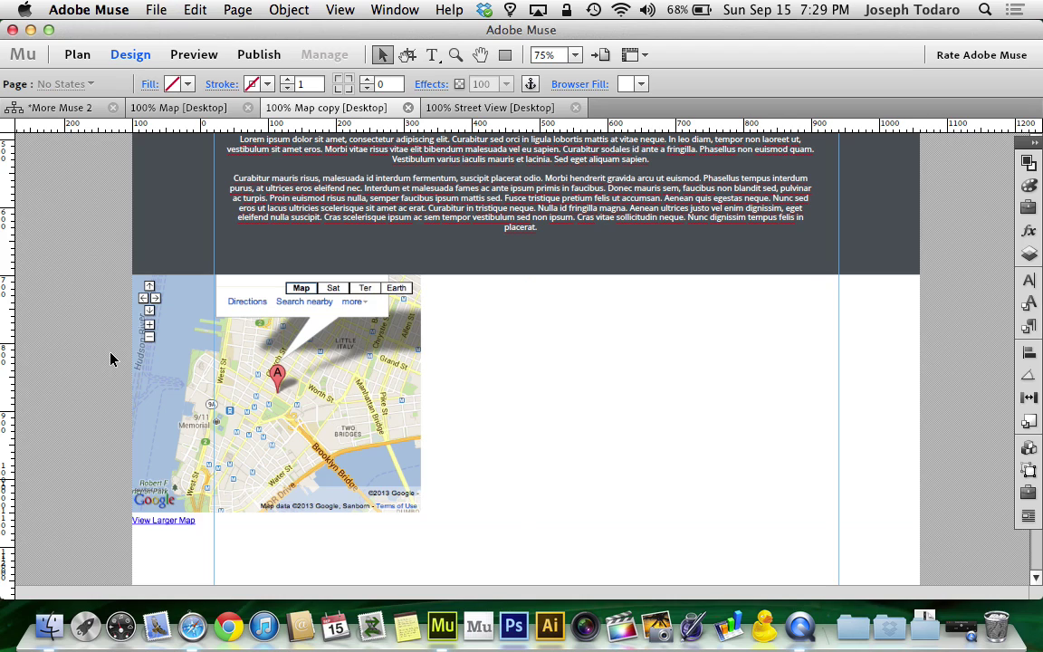
pyautogui.press('super+shift+e')
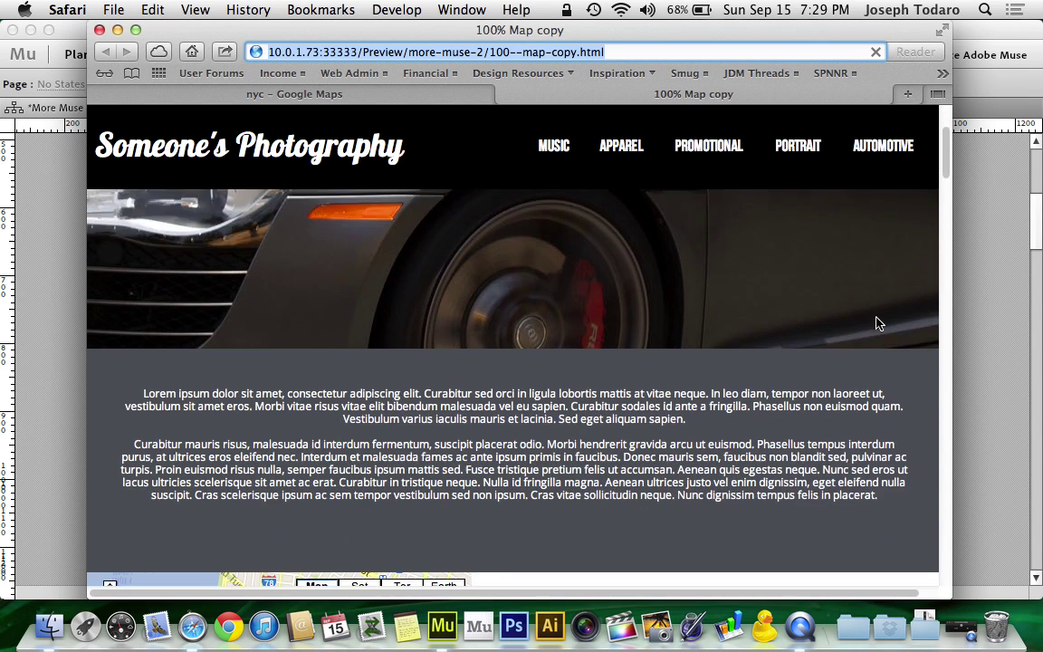
# Step: Resize Safari to see the map stays small, then close the preview and Google Maps
pyautogui.scroll(-5, 877, 323)
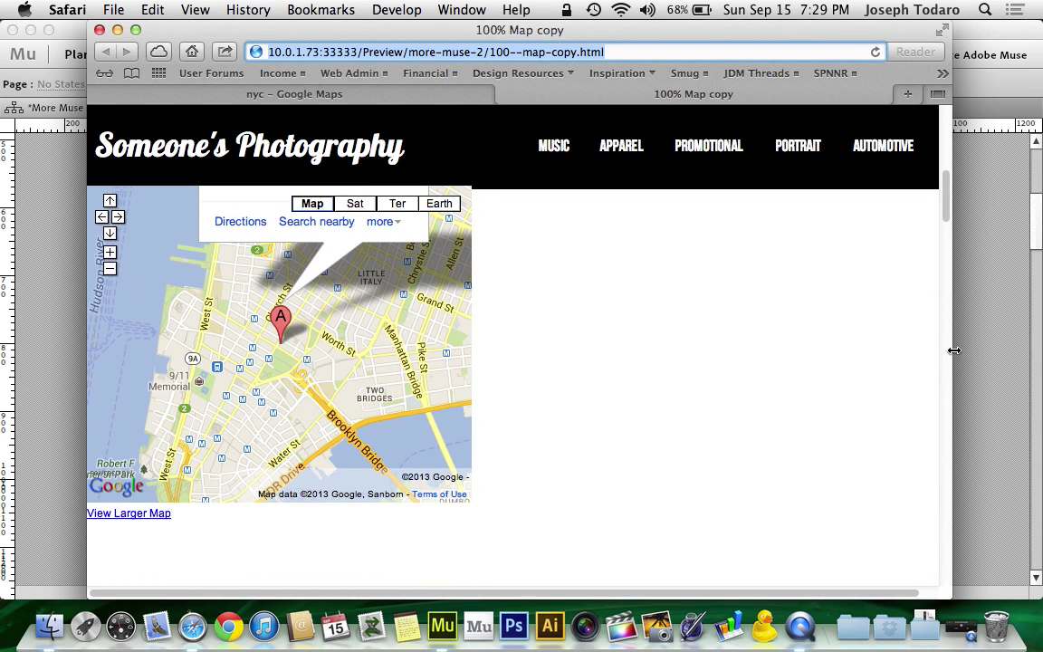
pyautogui.moveTo(954, 351); pyautogui.dragTo(1031, 437)
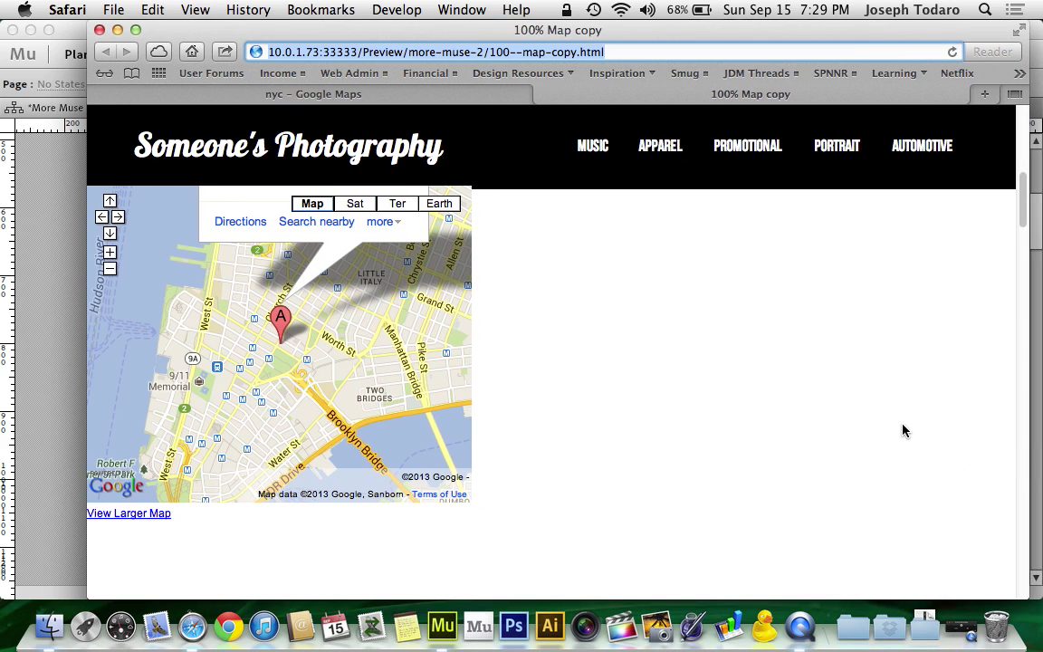
pyautogui.scroll(2, 933, 463)
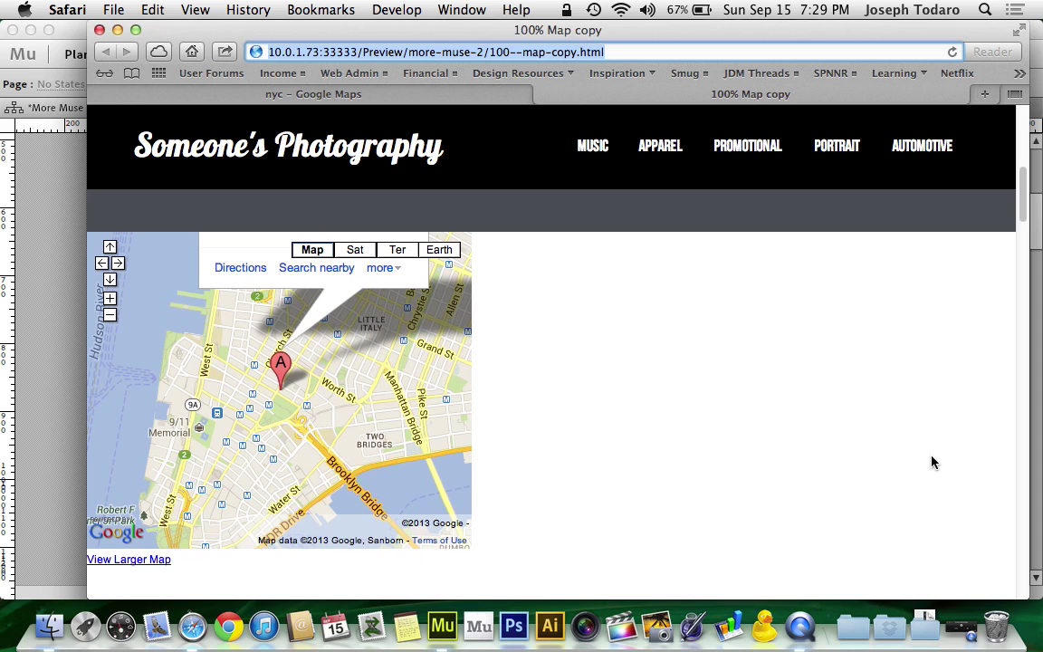
pyautogui.click(799, 427)
pyautogui.press('super+w')
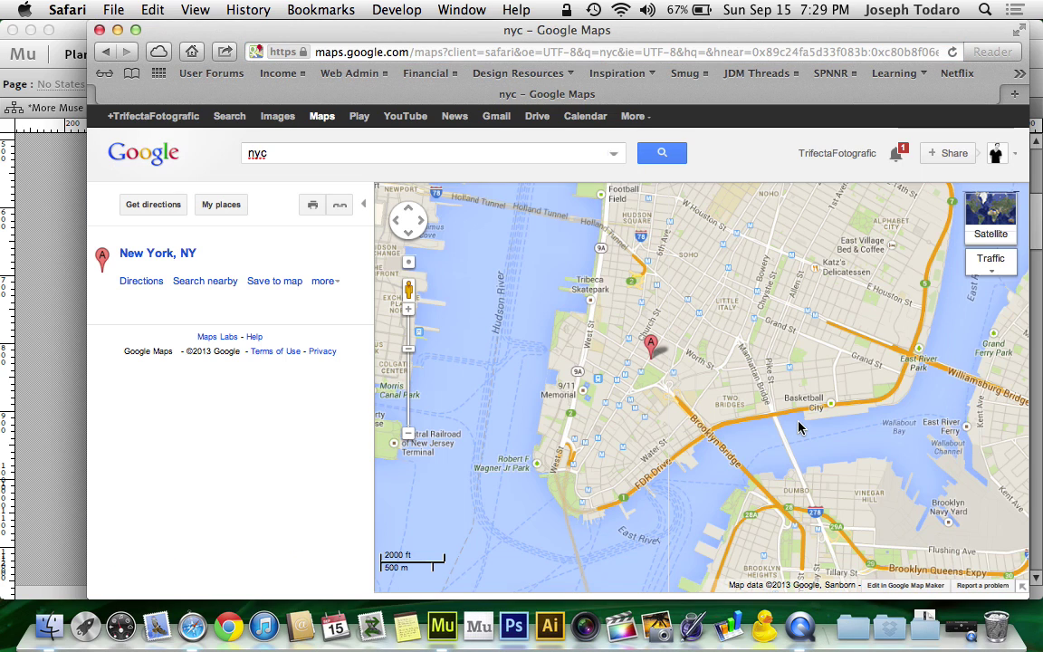
pyautogui.press('super+w')
# Step: Open the map item's HTML via Edit HTML and change its width from 425 to 100%
pyautogui.click(503, 424)
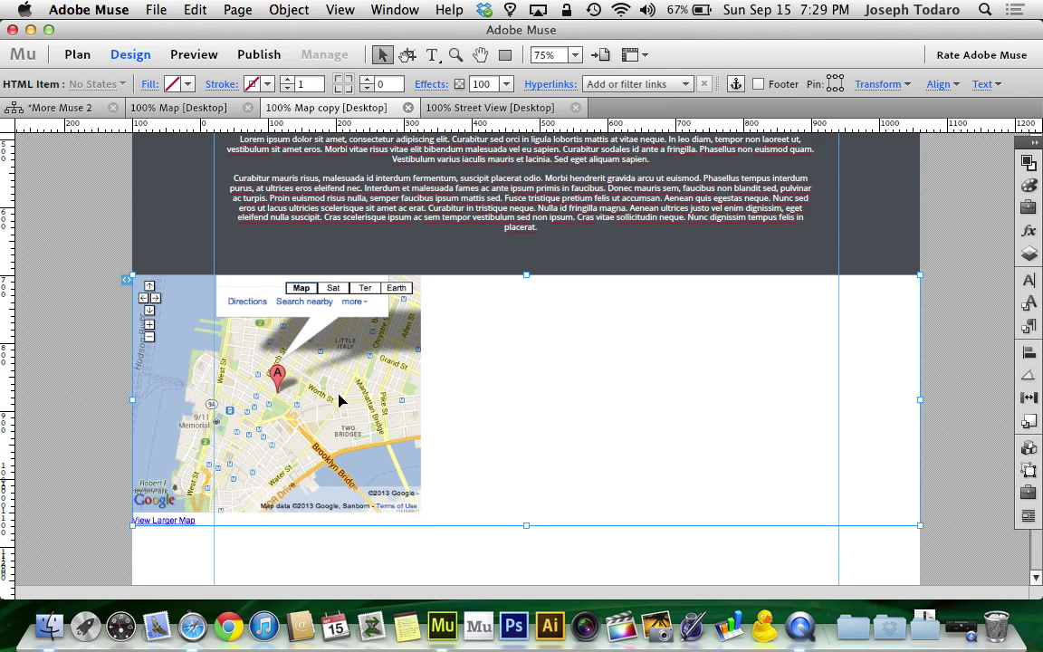
pyautogui.rightClick(405, 321)
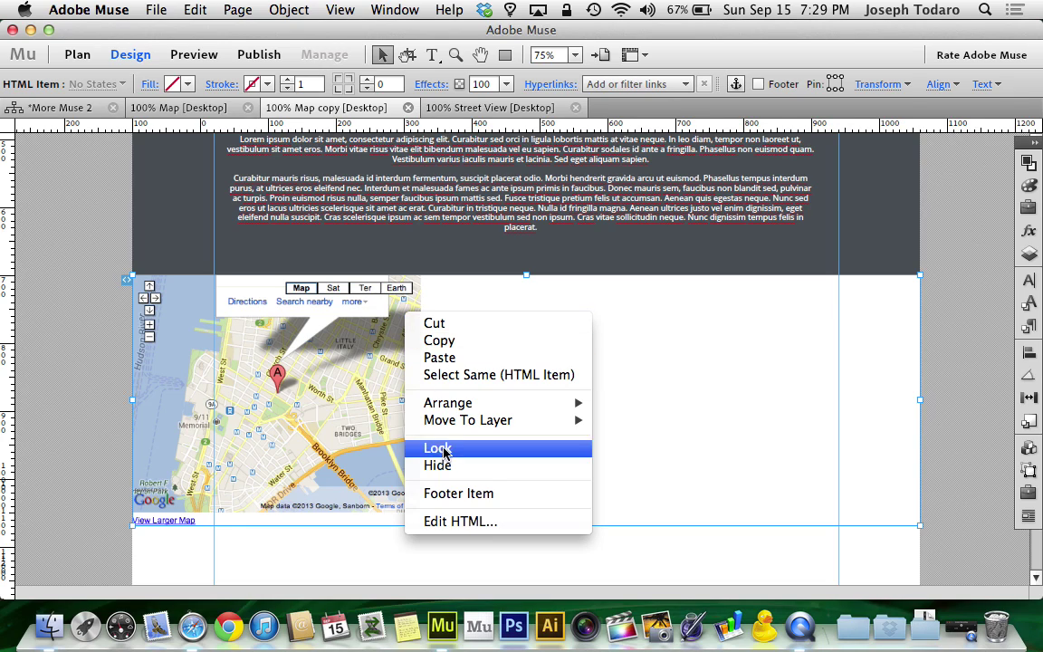
pyautogui.click(477, 522)
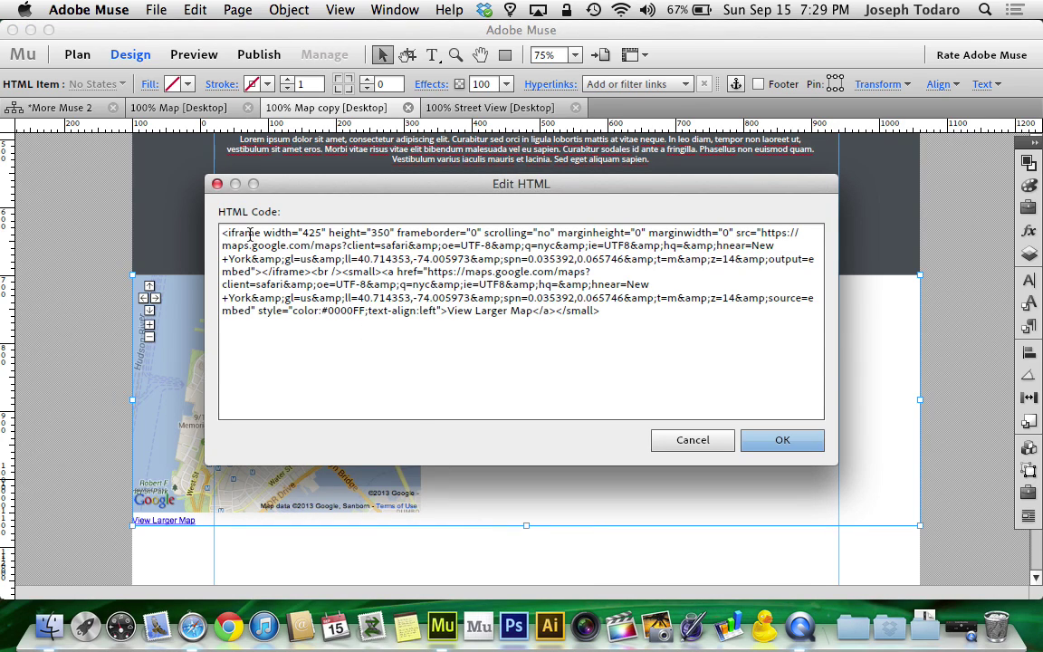
pyautogui.click(324, 237)
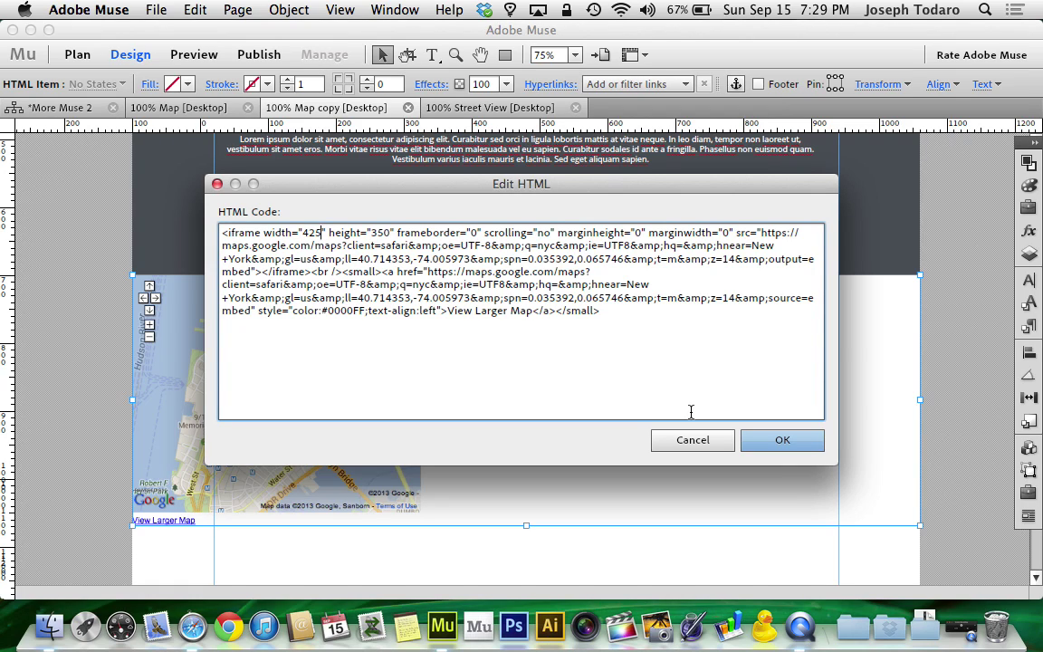
pyautogui.press('BackSpace')
pyautogui.press('BackSpace')
pyautogui.press('BackSpace')
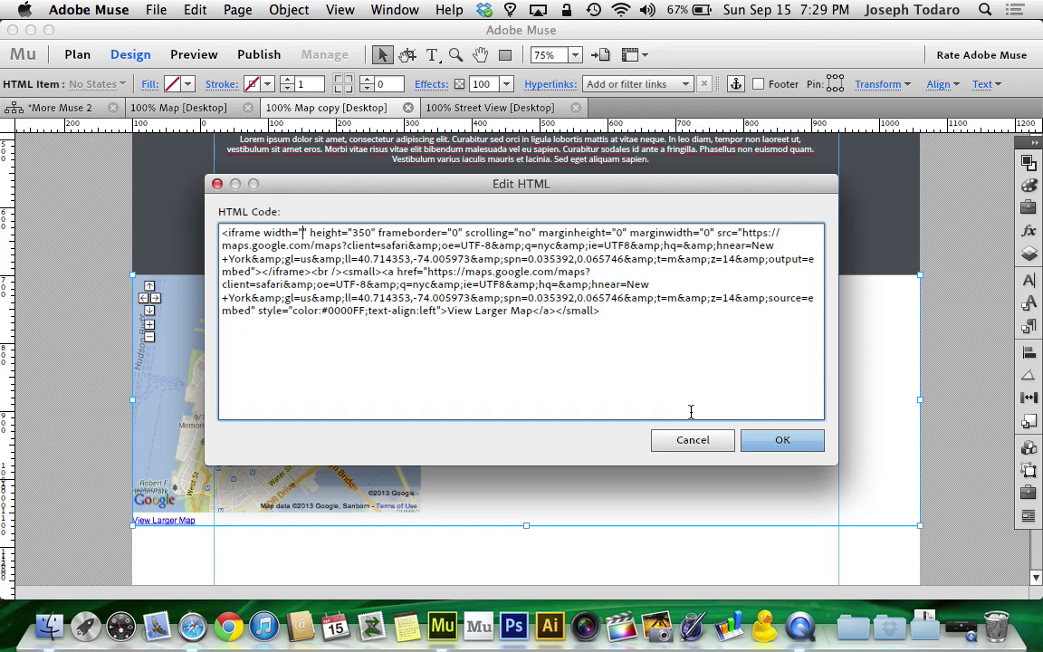
pyautogui.write('100')
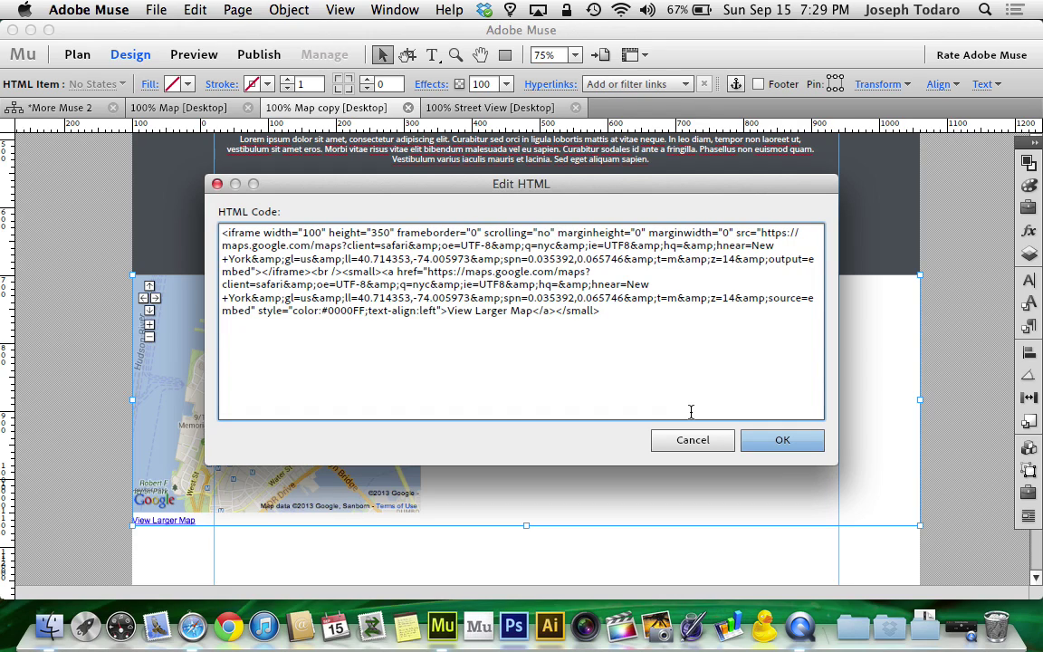
pyautogui.write('%')
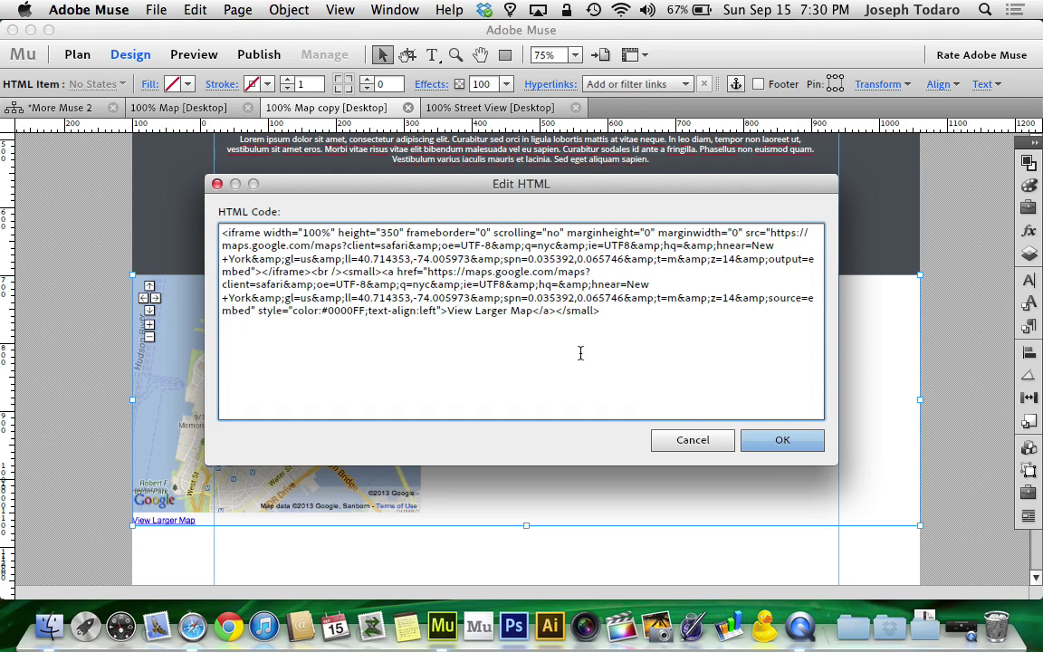
# Step: Change the map height from 350 to 450, apply the code, and preview in the browser
pyautogui.click(385, 233)
pyautogui.press('BackSpace')
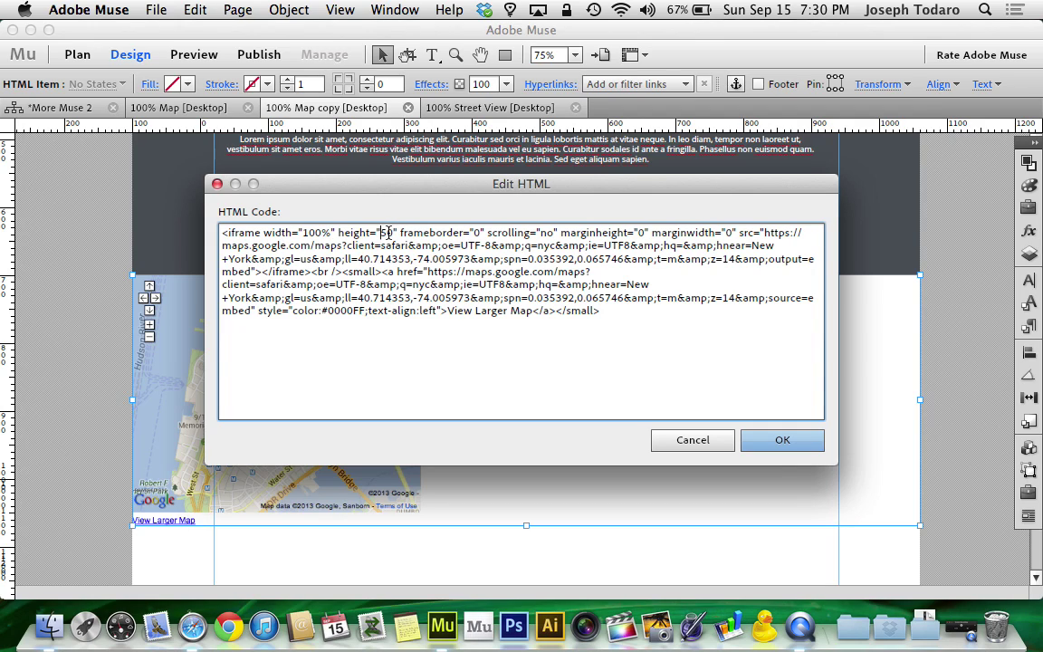
pyautogui.write('4')
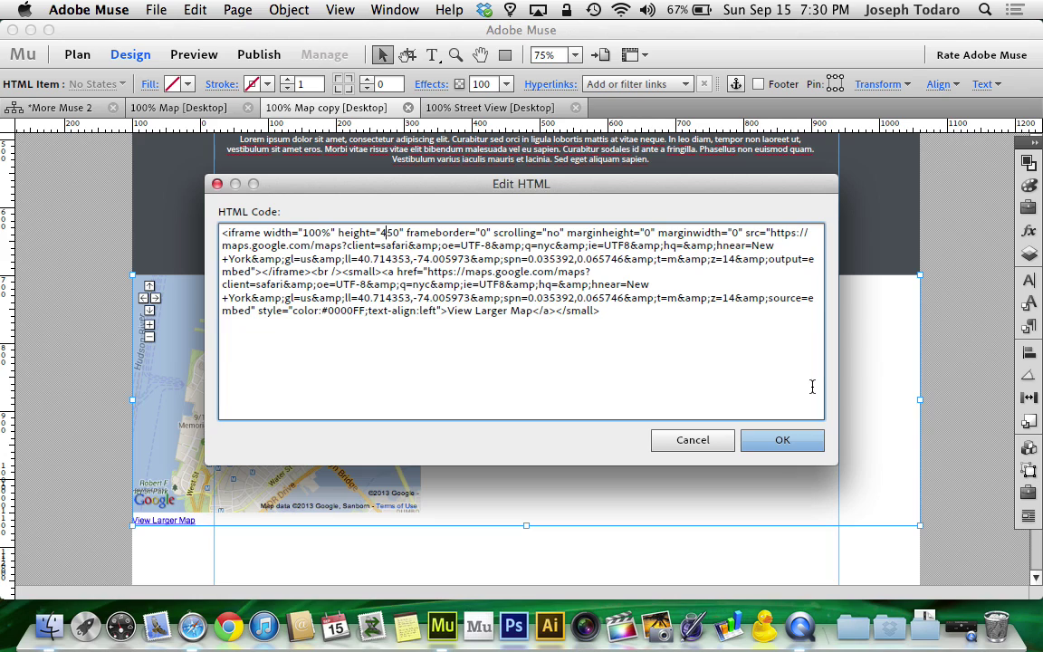
pyautogui.click(782, 440)
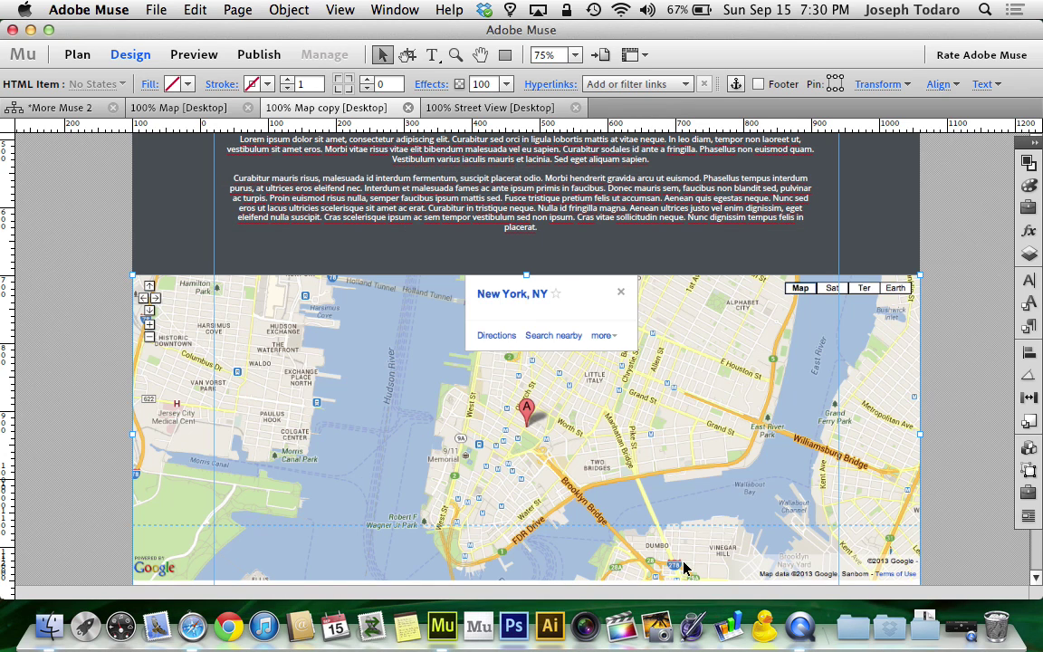
pyautogui.scroll(-2, 822, 469)
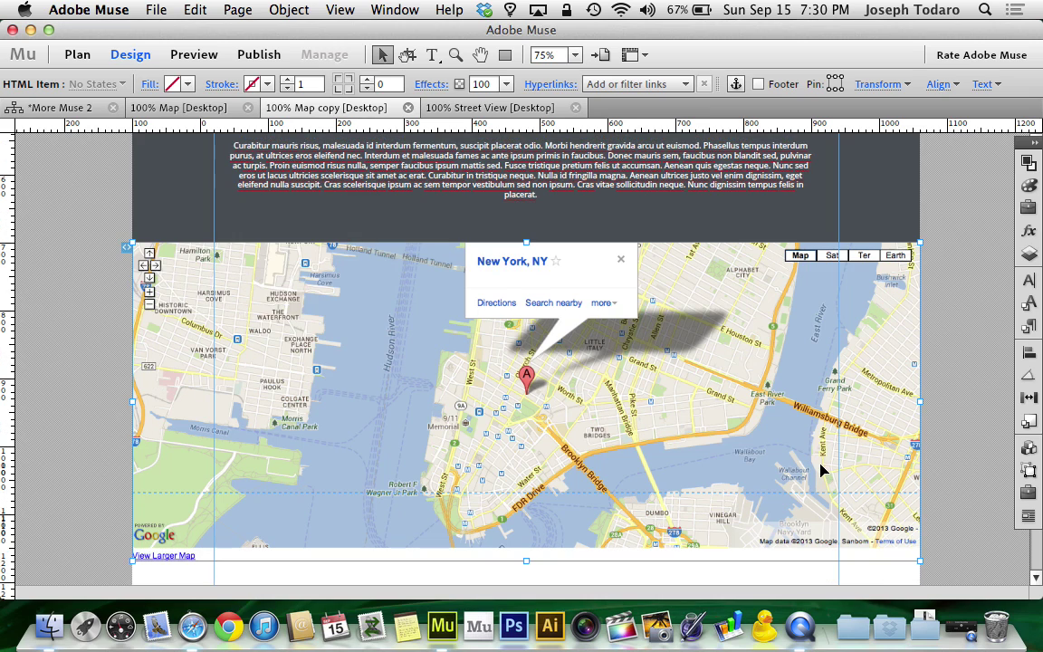
pyautogui.press('super+alt+e')
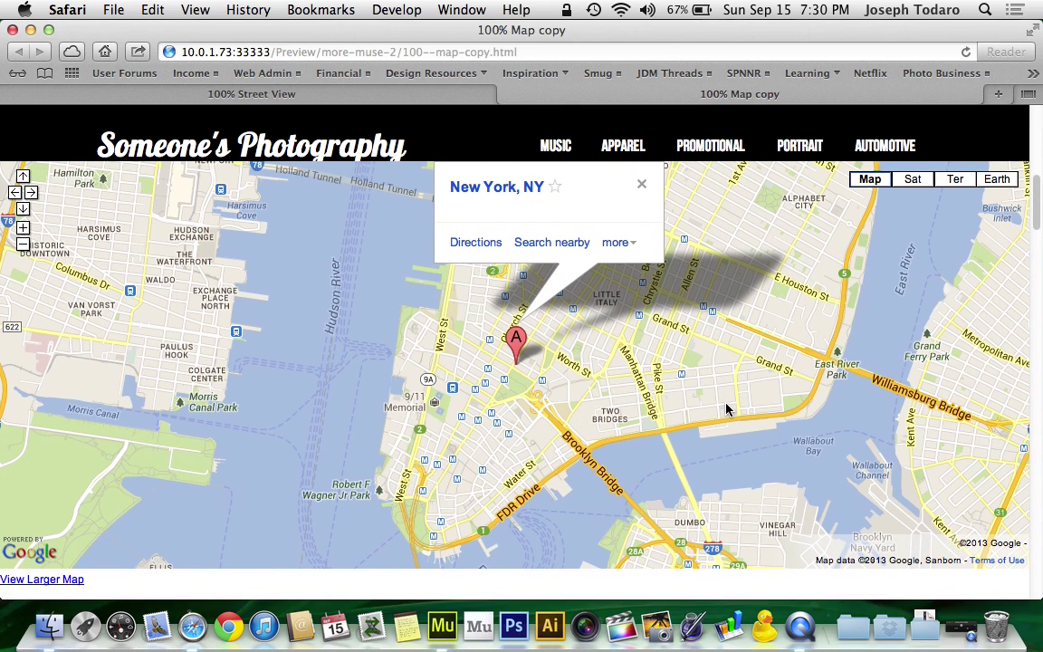
# Step: Scroll the preview to confirm the full-width map, close the tab, and switch to Muse
pyautogui.scroll(3, 726, 409)
pyautogui.scroll(-2, 726, 409)
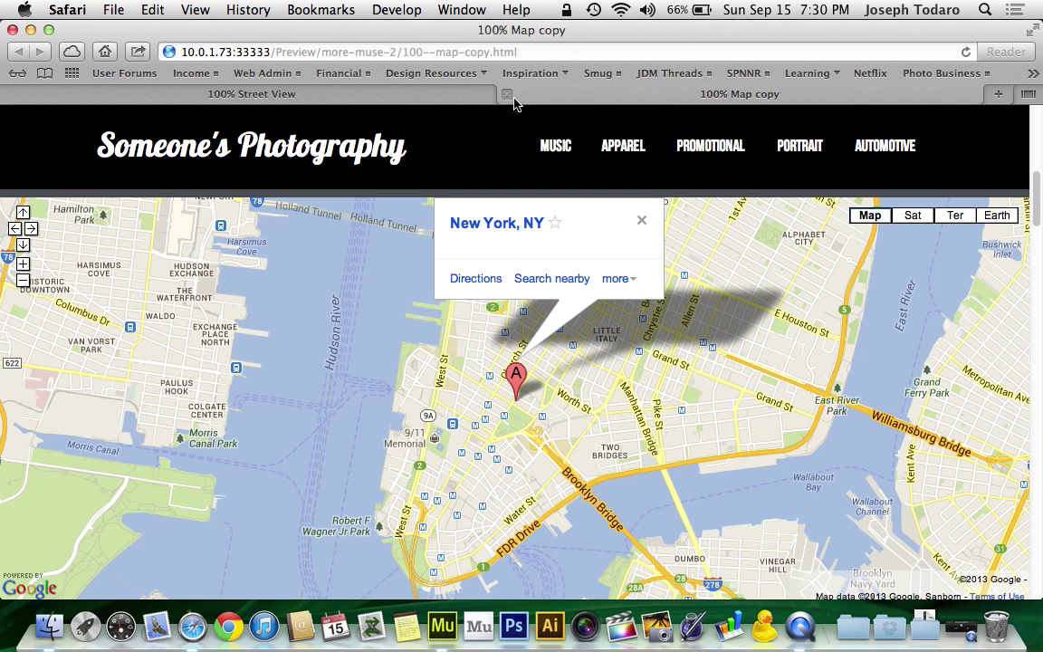
pyautogui.click(507, 94)
pyautogui.hotkey('ctrl', 'Left')
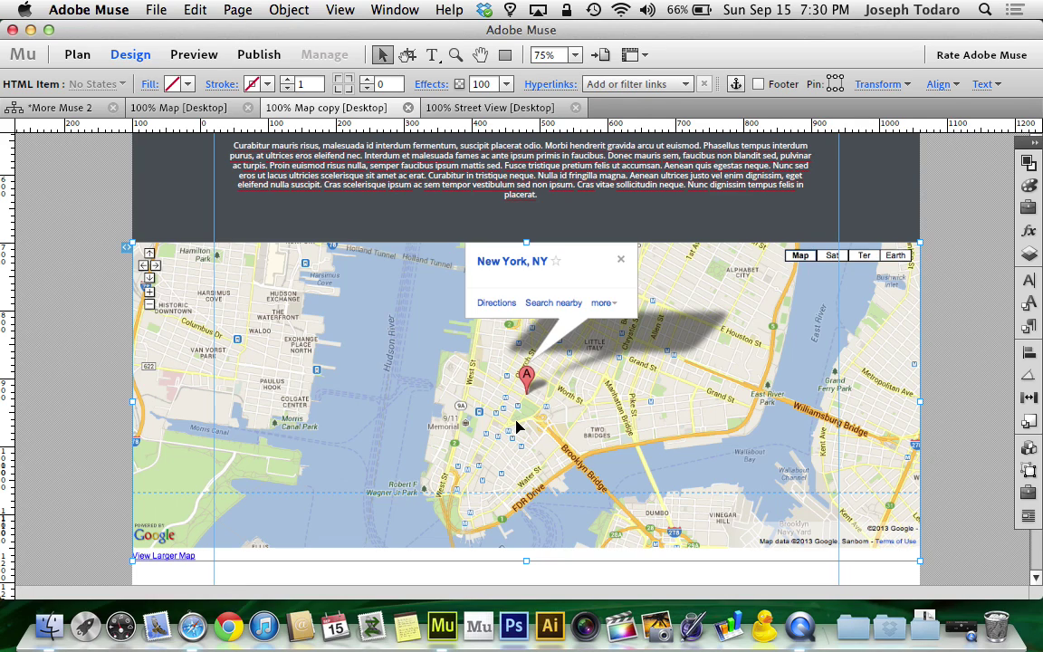
pyautogui.press('super+Tab')
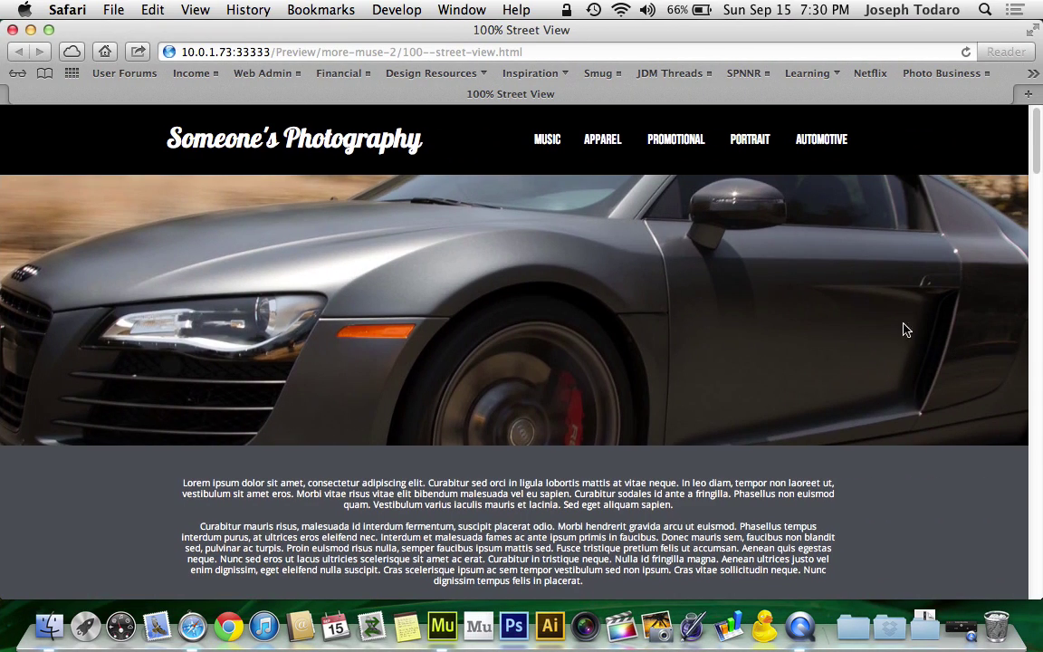
pyautogui.scroll(-5, 906, 326)
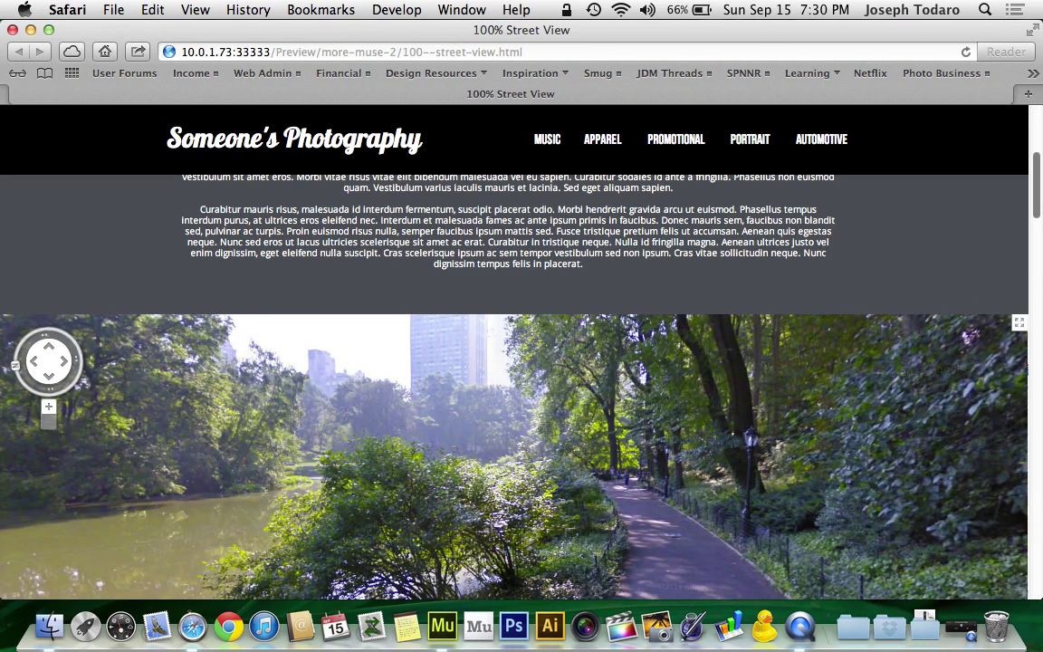
pyautogui.moveTo(1038, 174)
pyautogui.mouseDown()
pyautogui.moveTo(1039, 239)
pyautogui.moveTo(1039, 185)
pyautogui.mouseUp()
pyautogui.click(381, 353)
pyautogui.moveTo(381, 354); pyautogui.dragTo(81, 343)
pyautogui.moveTo(905, 347); pyautogui.dragTo(315, 310)
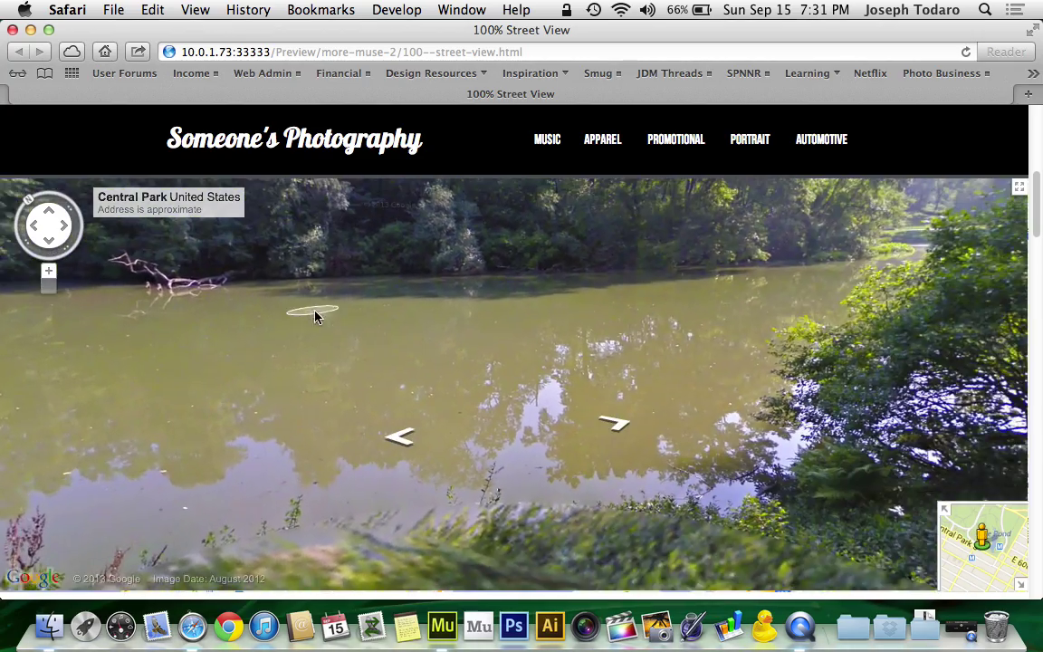
pyautogui.moveTo(815, 299); pyautogui.dragTo(431, 274)
pyautogui.moveTo(851, 288); pyautogui.dragTo(542, 393)
pyautogui.moveTo(1039, 227); pyautogui.dragTo(1040, 166)
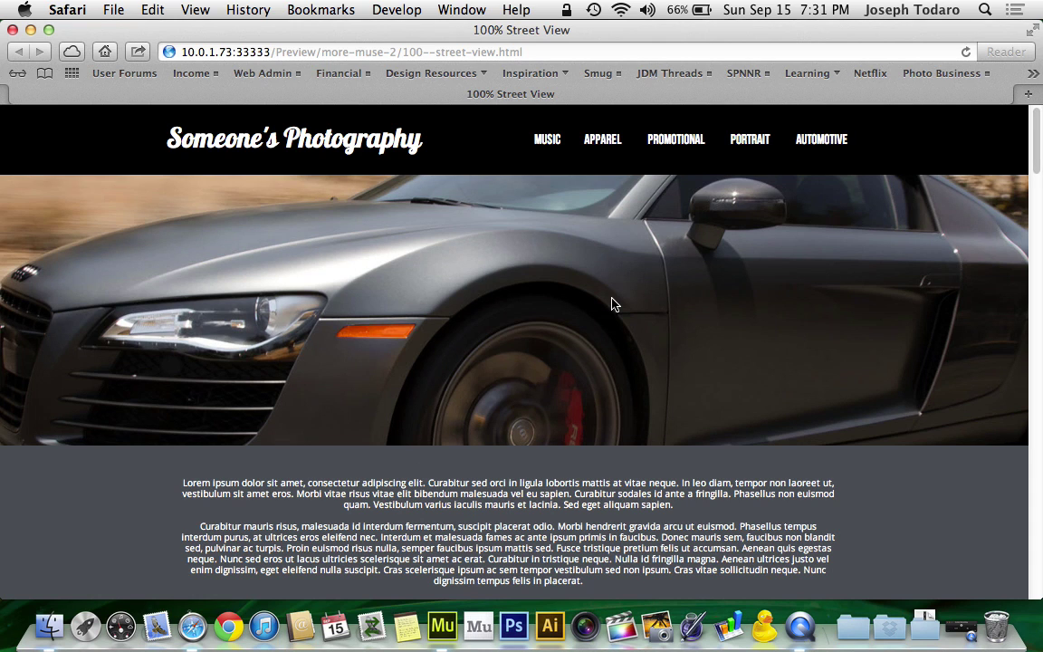